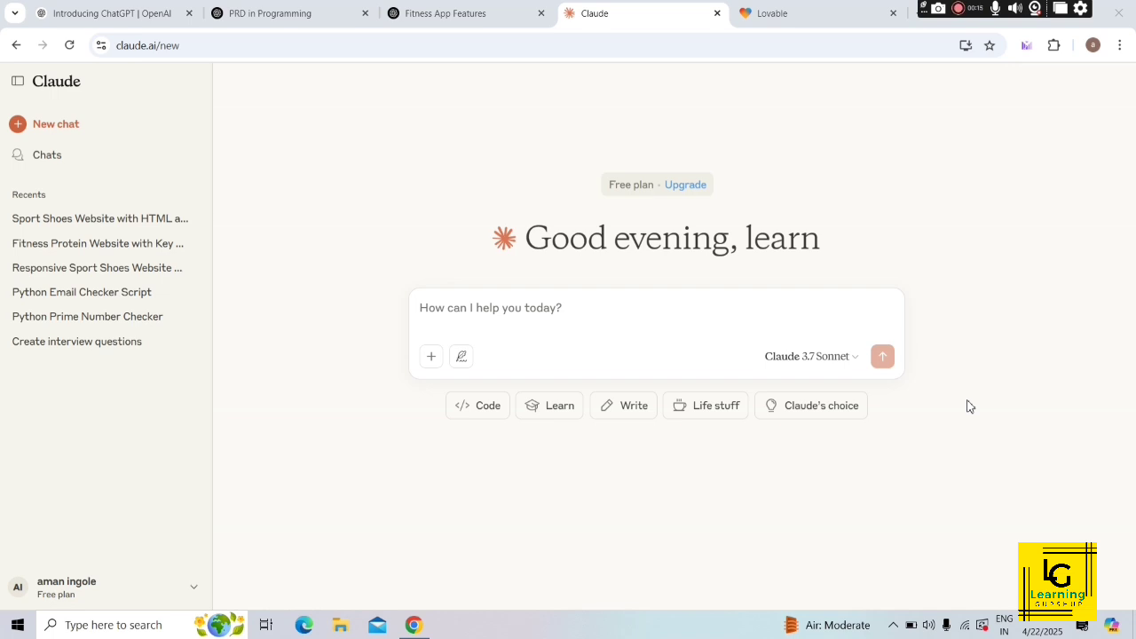
Read through the existing ChatGPT conversation on what PRD means in programming, including its key contents and the To-Do List example.
click(262, 18)
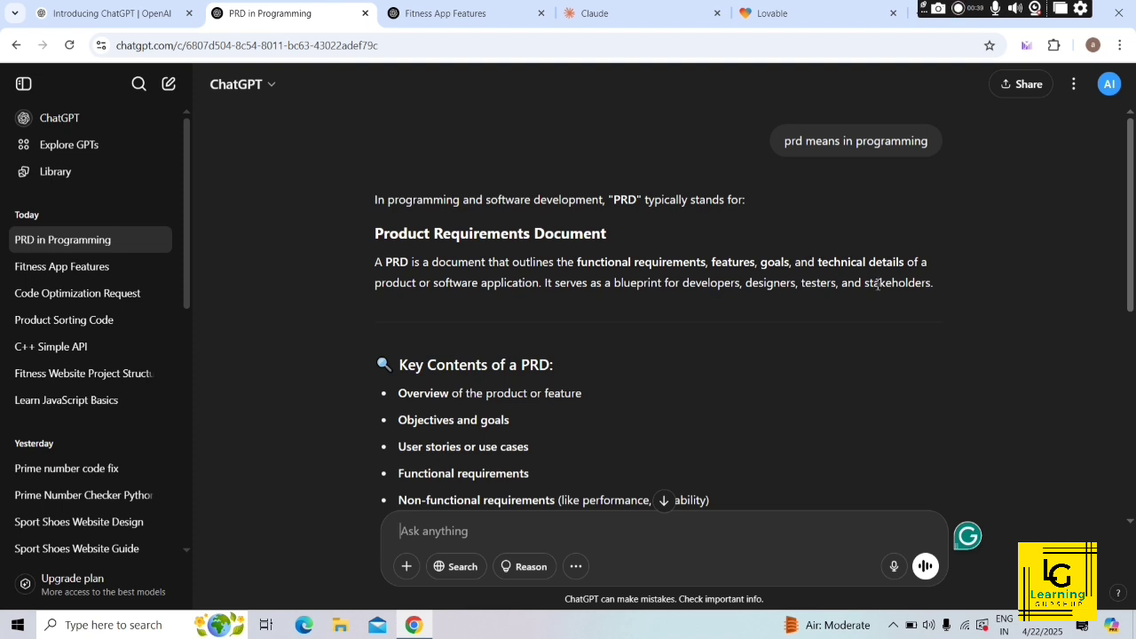
drag(1128, 267, 1125, 353)
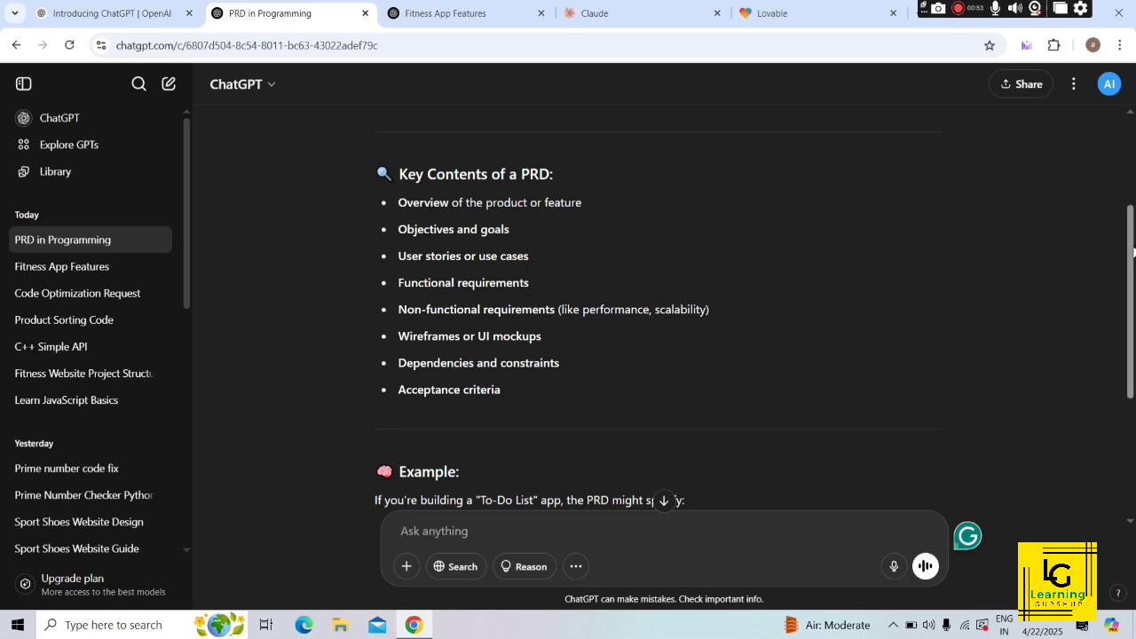
drag(1130, 253, 1132, 367)
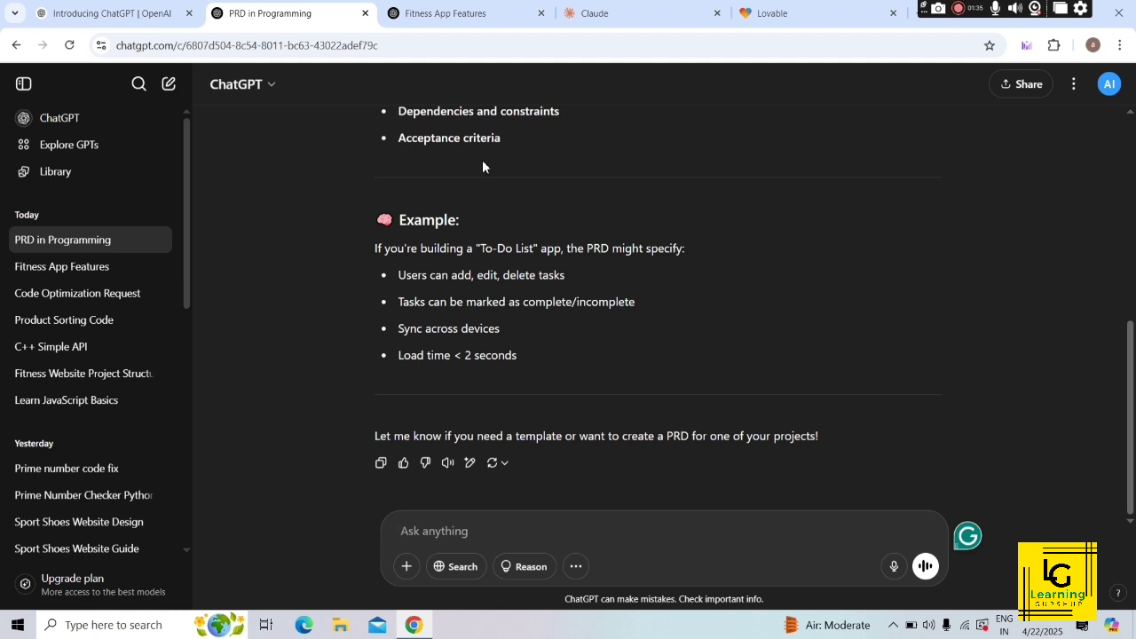
Review the five suggested functions in the existing ChatGPT conversation about fitness app features.
click(441, 14)
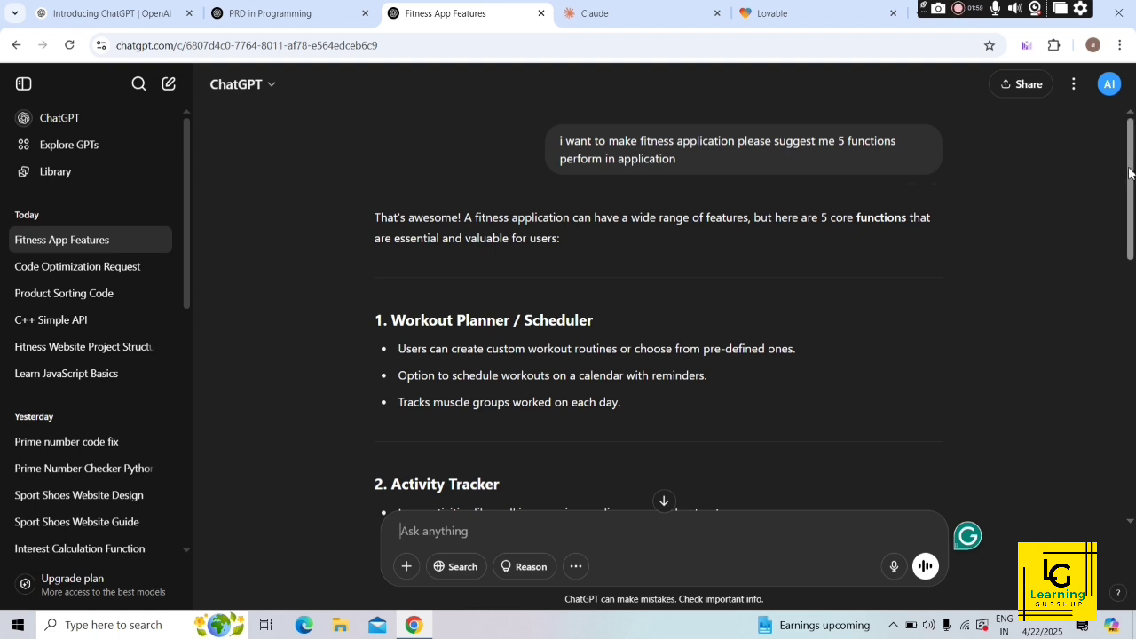
drag(1129, 173, 1123, 387)
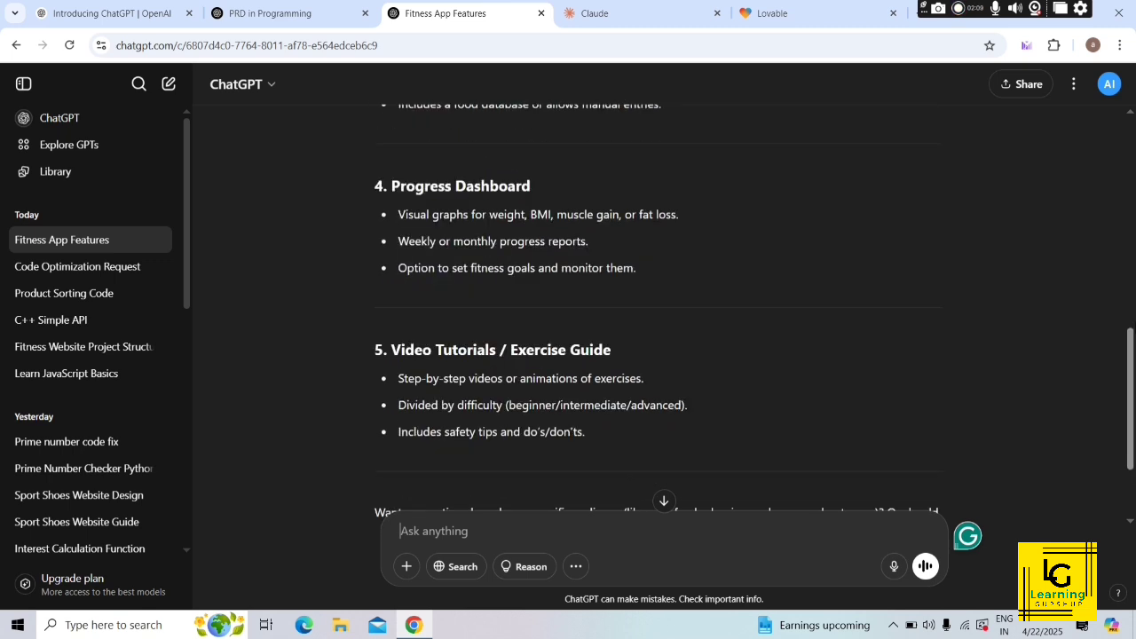
scroll(657, 306, up, 8)
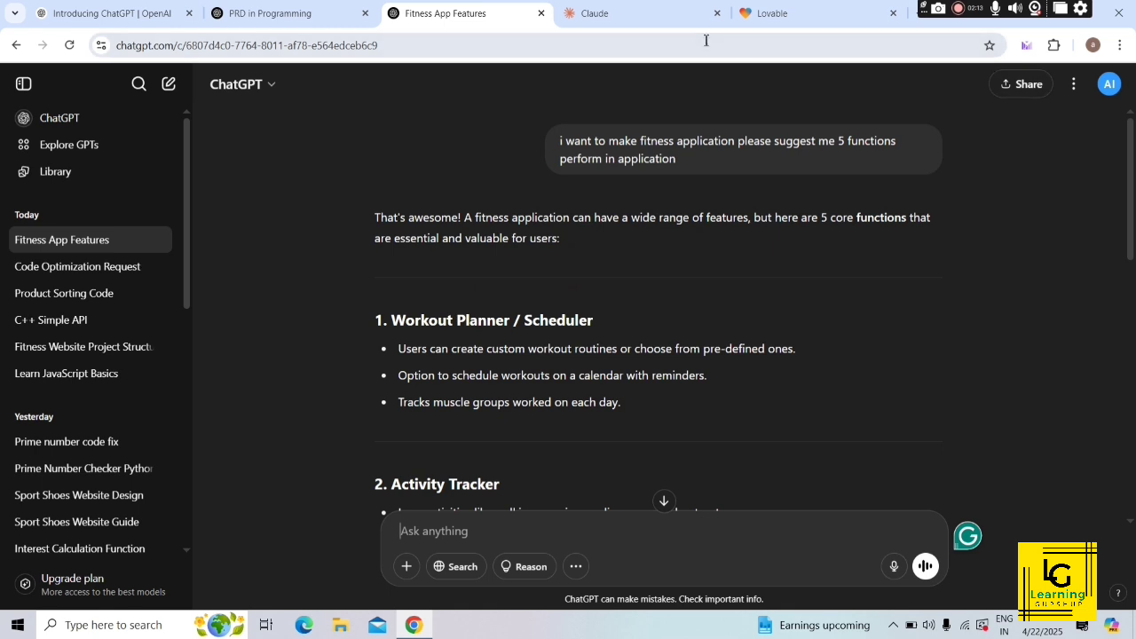
Switch to Claude and begin a prompt with "i want make a fitness application and my application features are workout planner, activity tracker,".
click(636, 19)
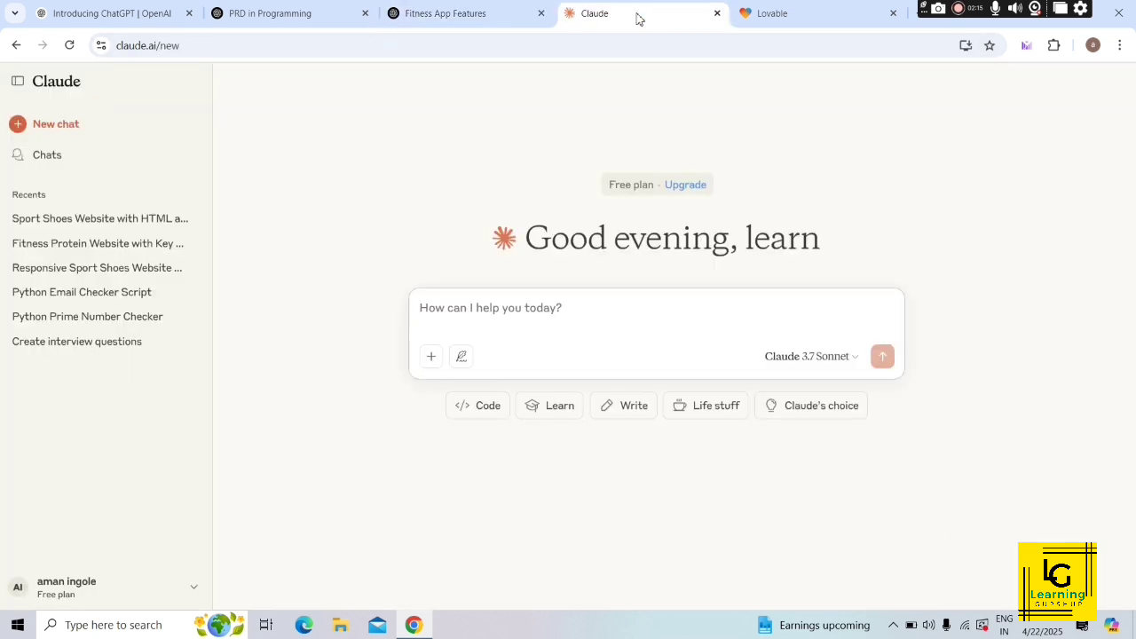
click(518, 315)
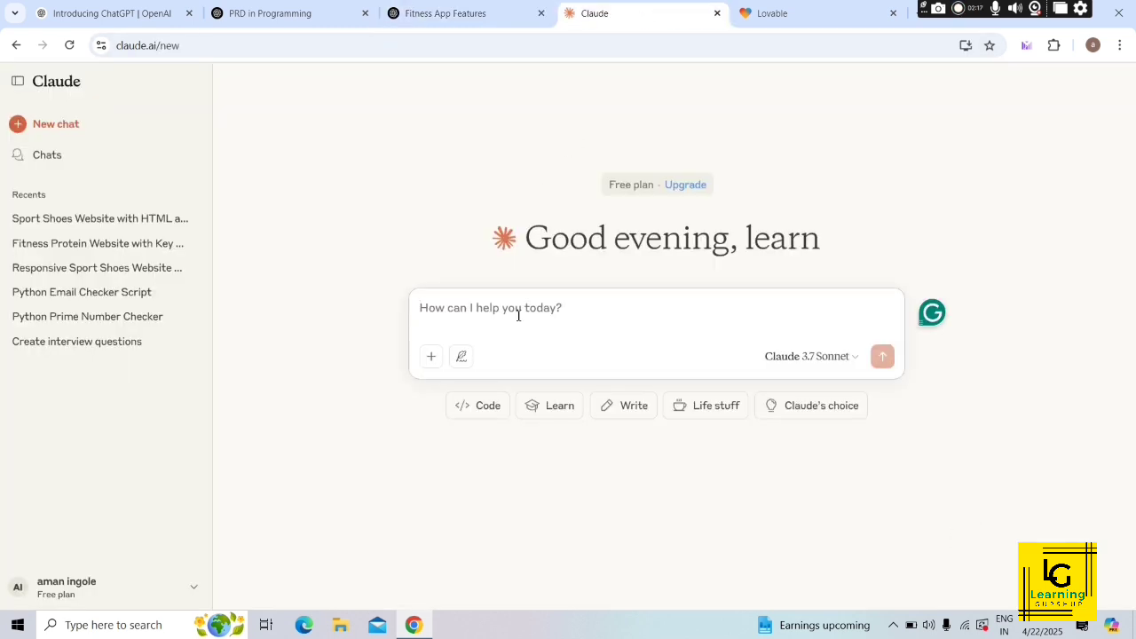
text(i)
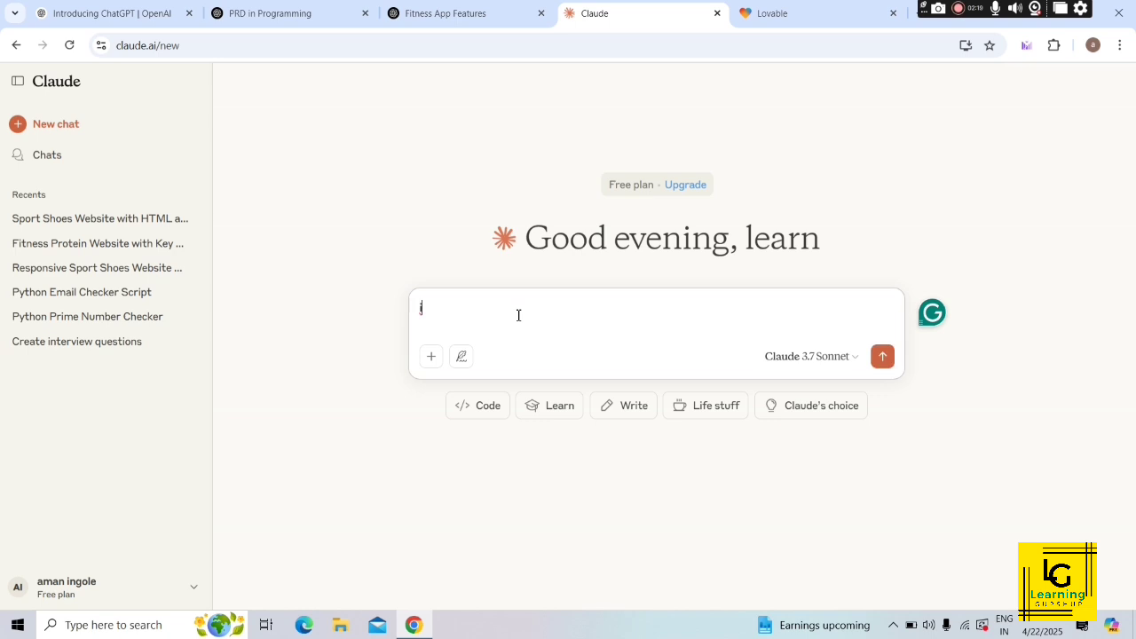
text( want make a fit)
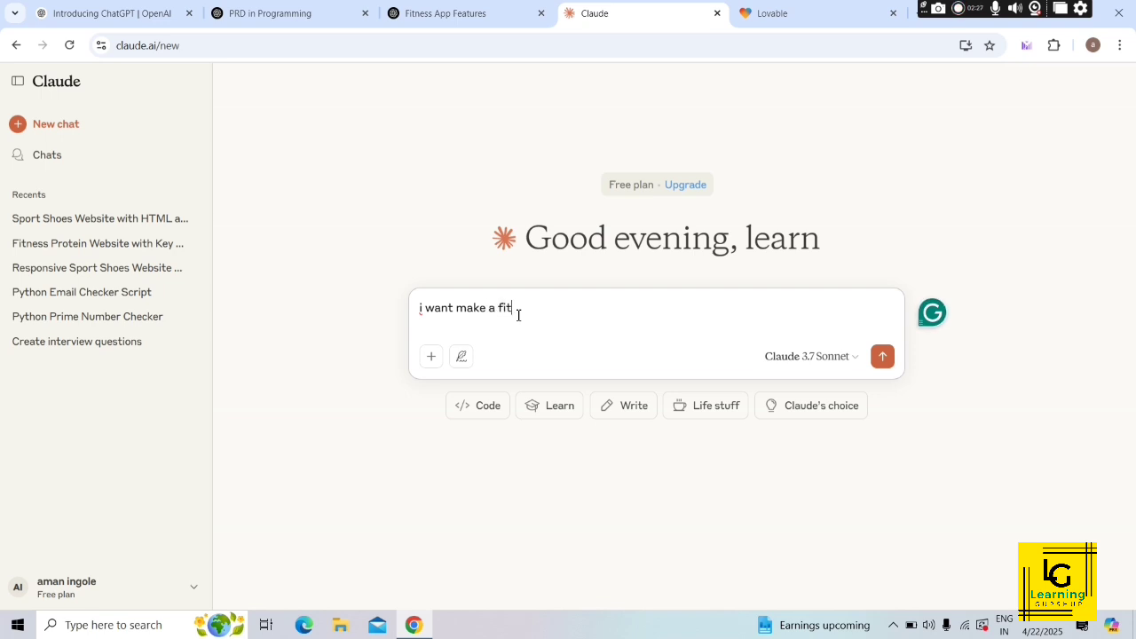
text(ness application and m)
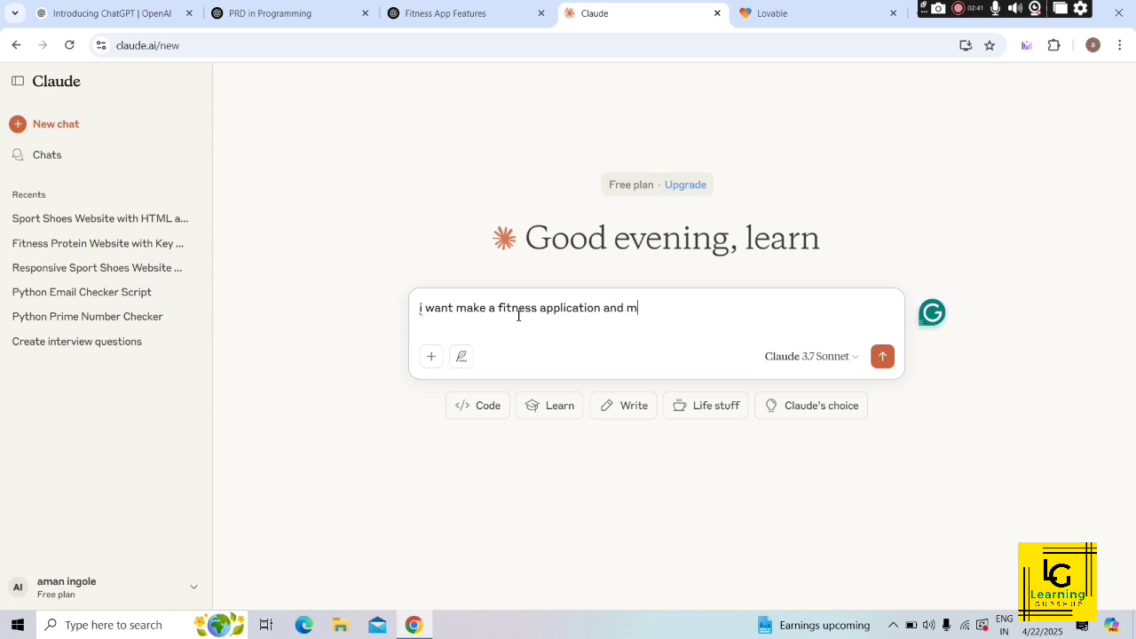
text(y application )
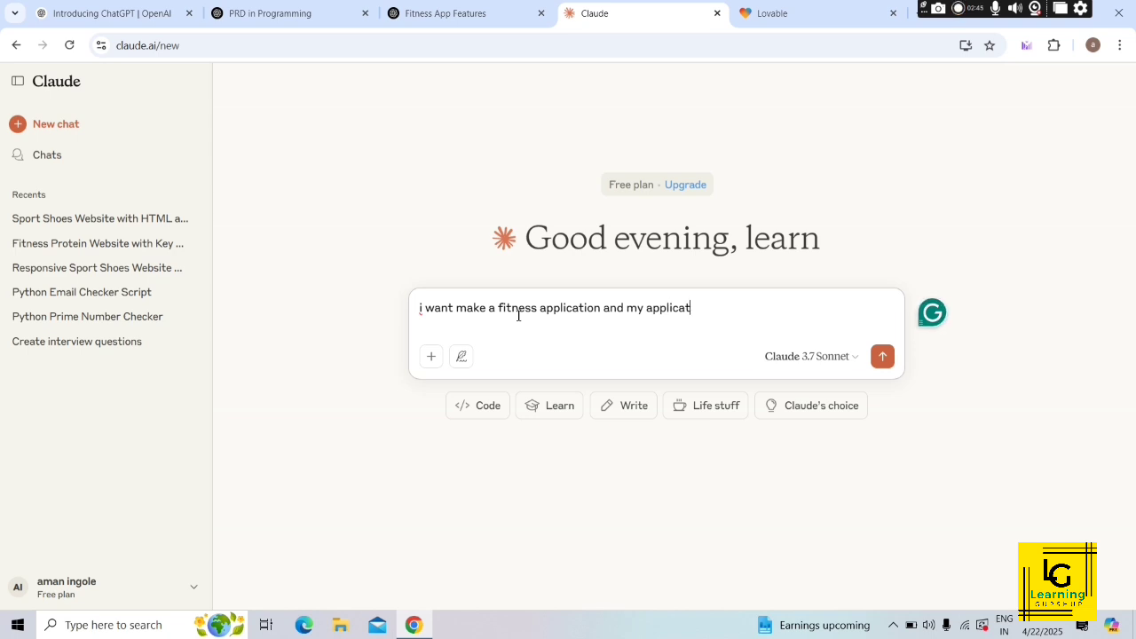
text(features)
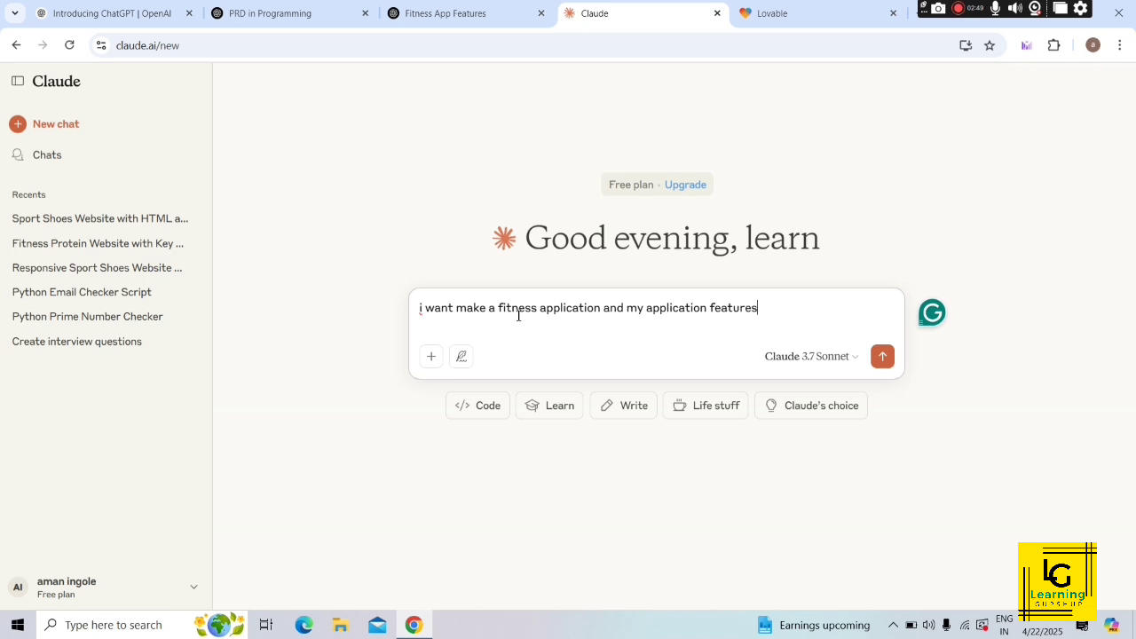
text( are)
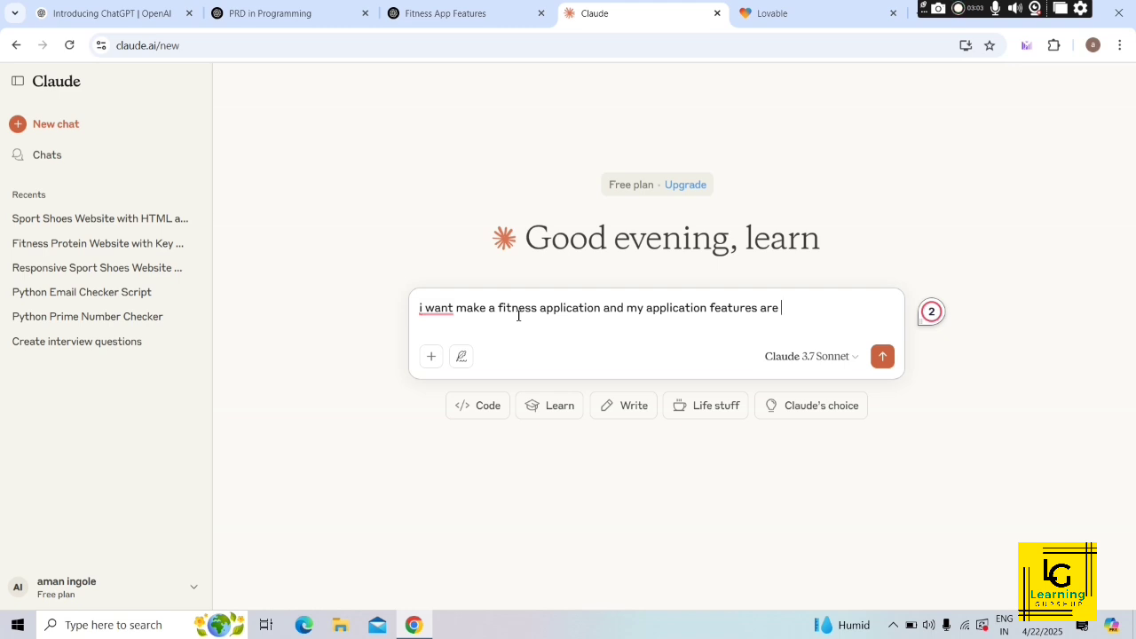
text(workout planne)
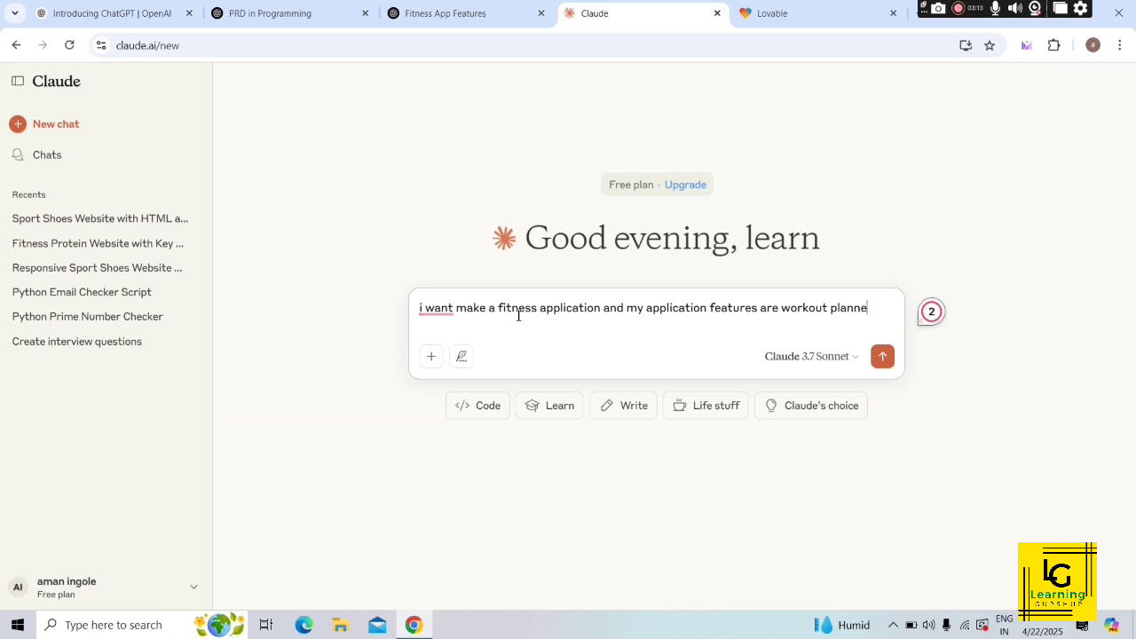
text(r, activit)
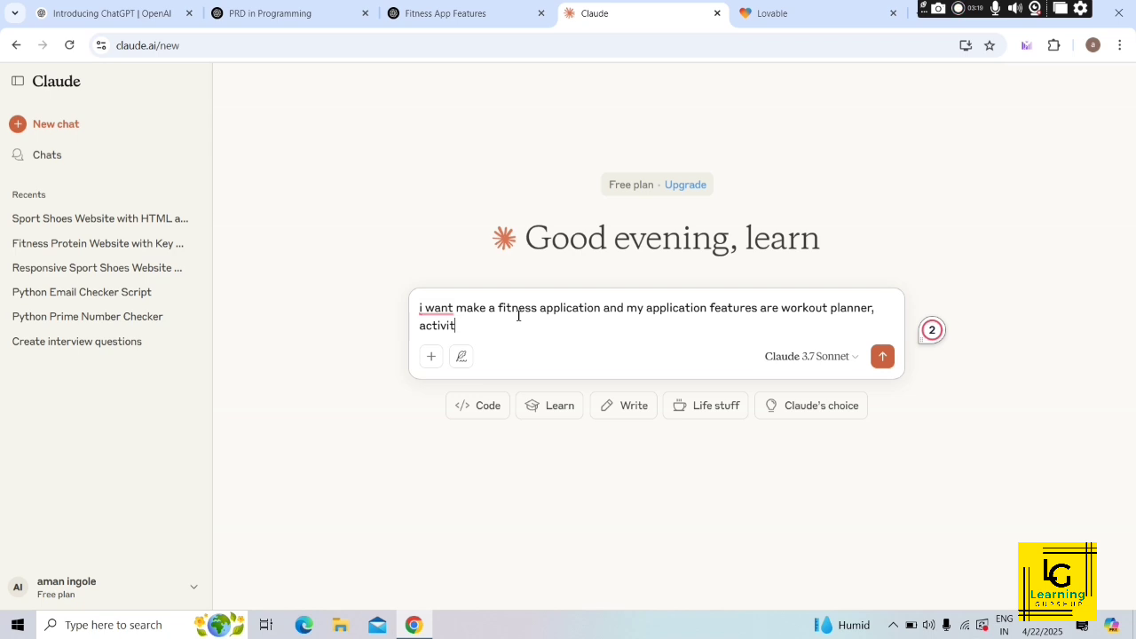
text(y tracker)
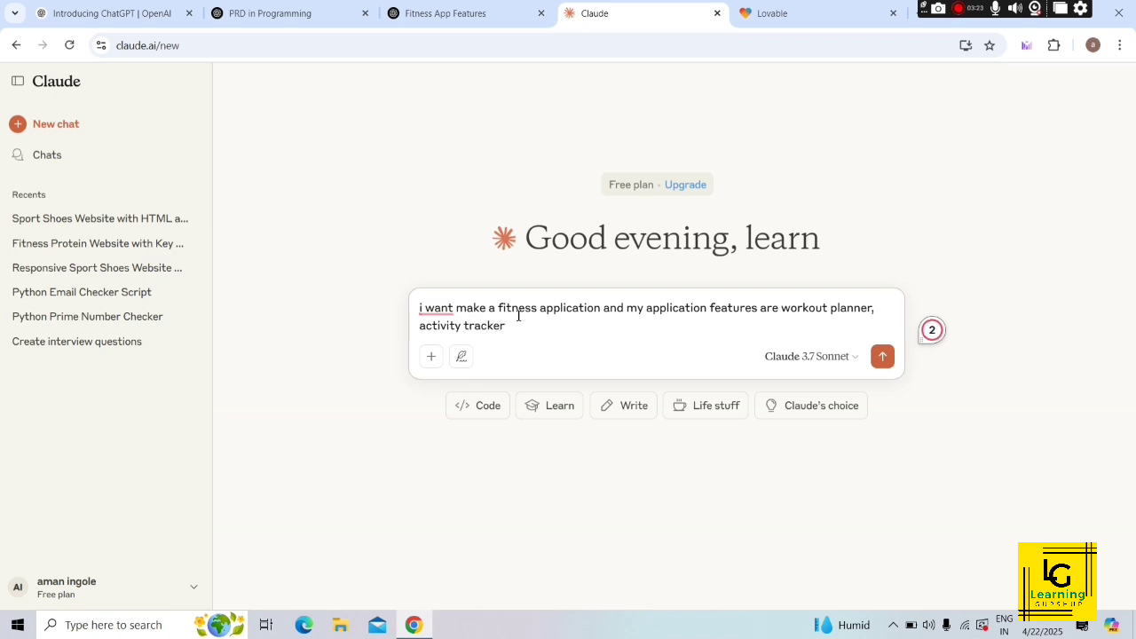
text(,)
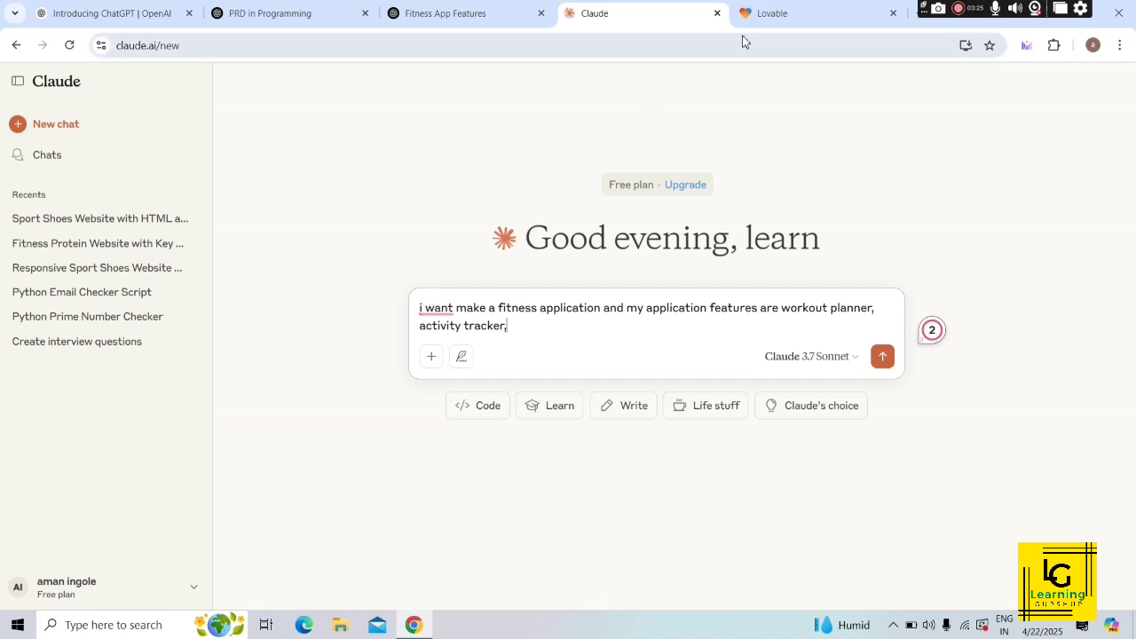
Look up the third and fourth functions in the ChatGPT fitness conversation and append "diet, progress dashboard," to the Claude prompt.
click(457, 9)
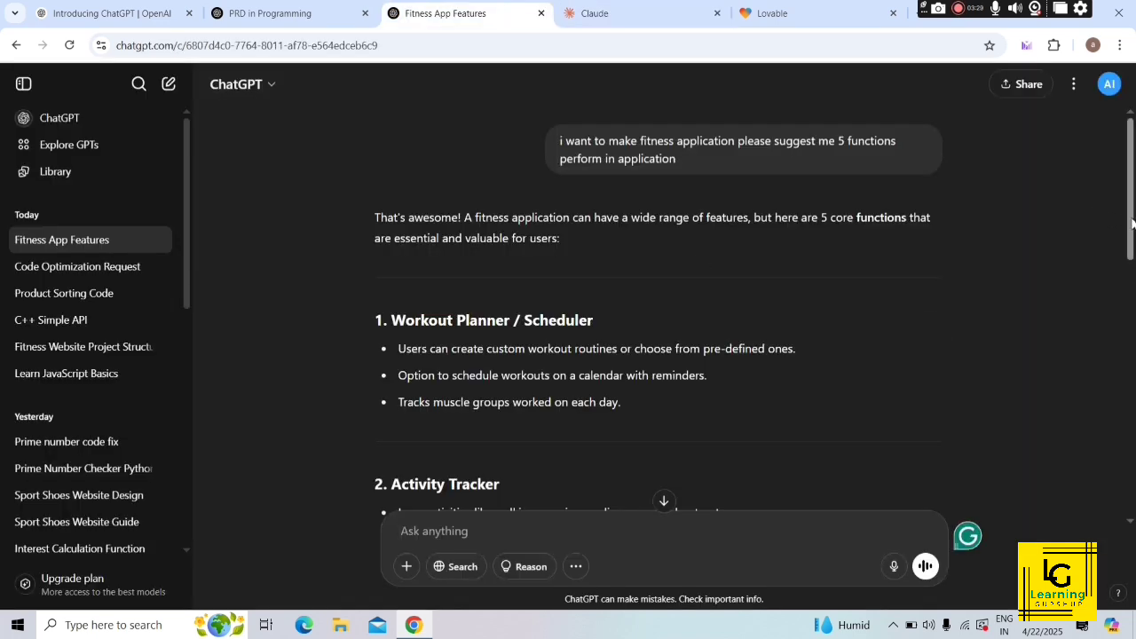
drag(1131, 225, 1116, 349)
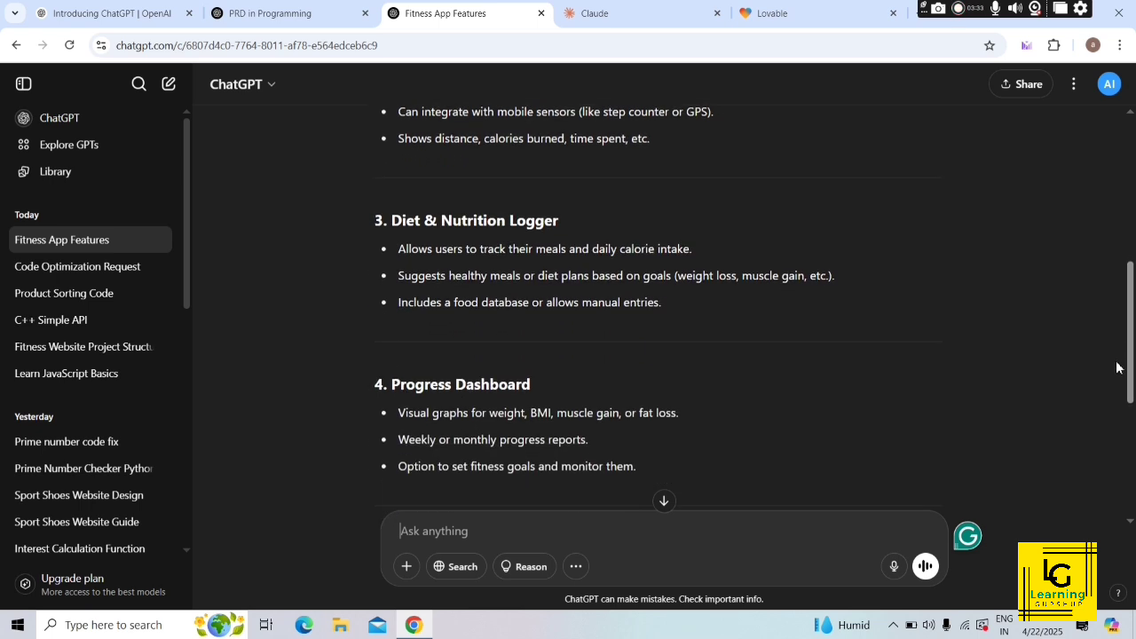
drag(1116, 367, 1119, 407)
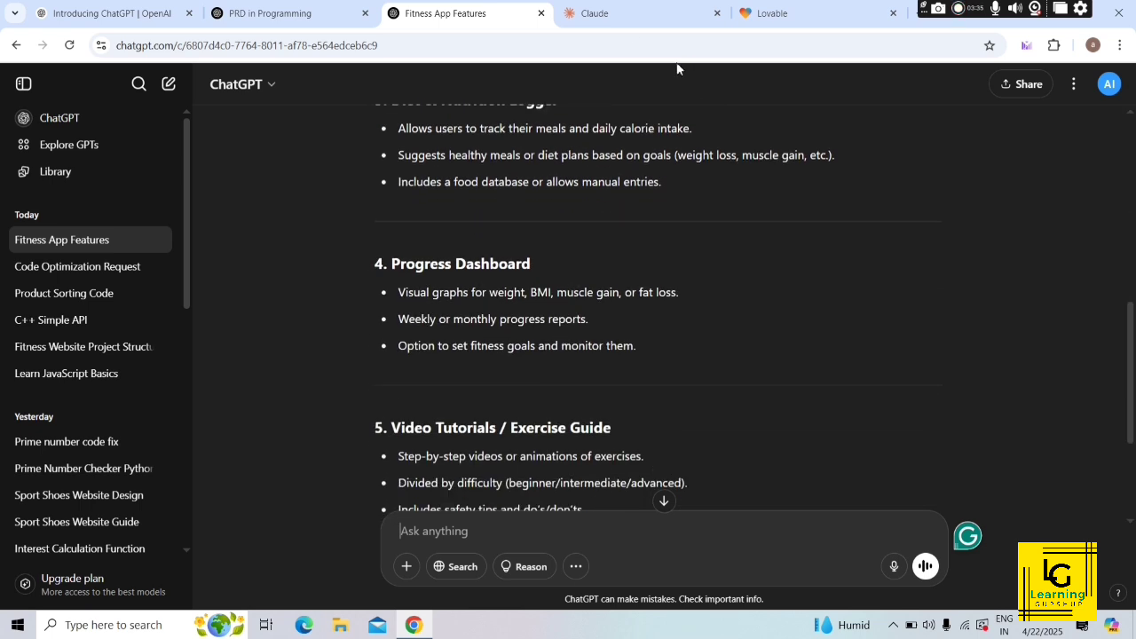
click(615, 20)
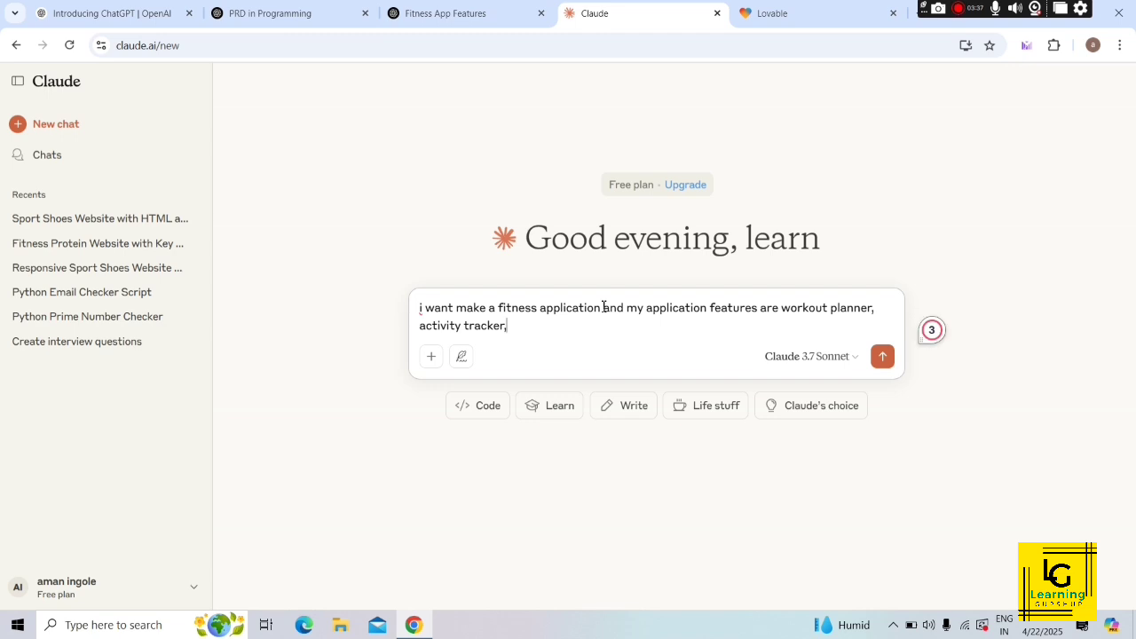
text(diet, )
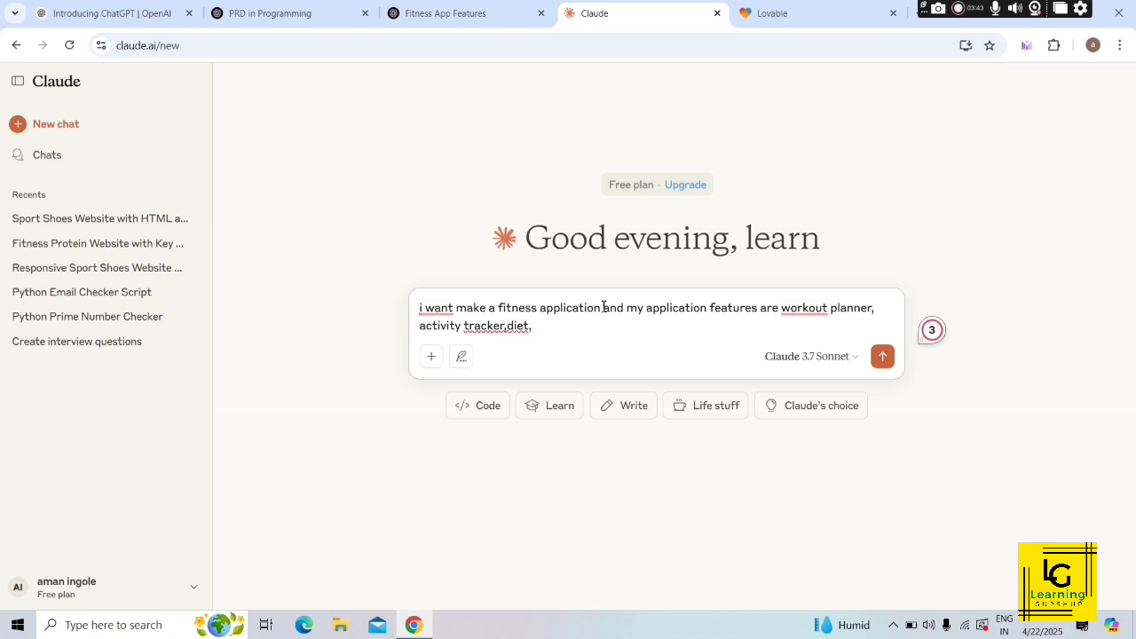
text(progress dashboard,)
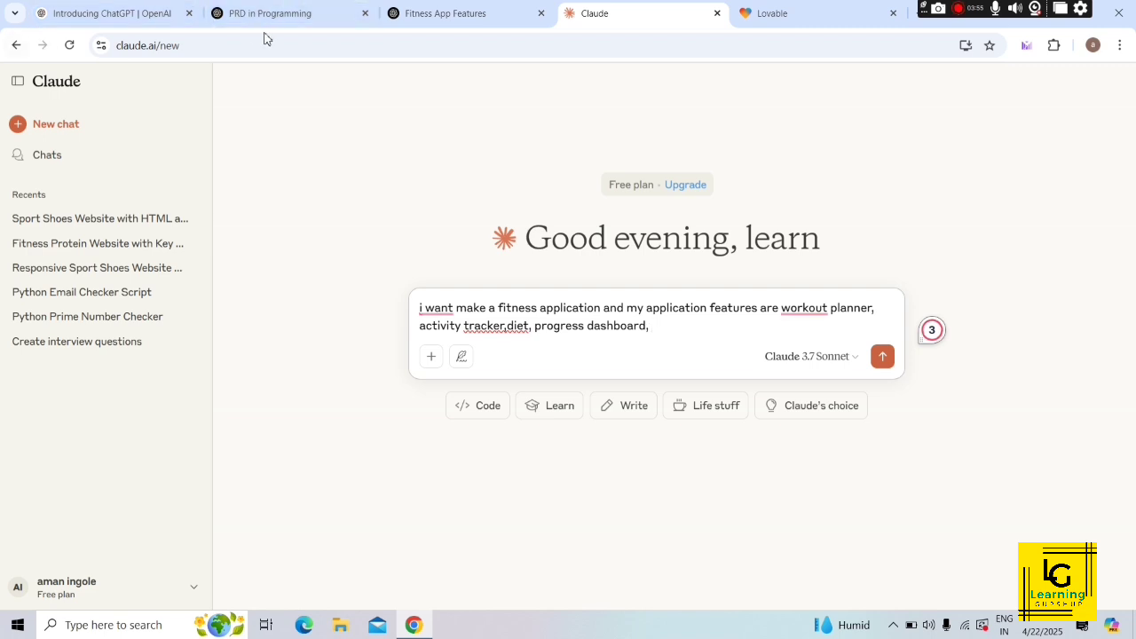
Check the fifth function in the ChatGPT fitness conversation and add "video tutorial." to the Claude prompt's feature list.
click(444, 19)
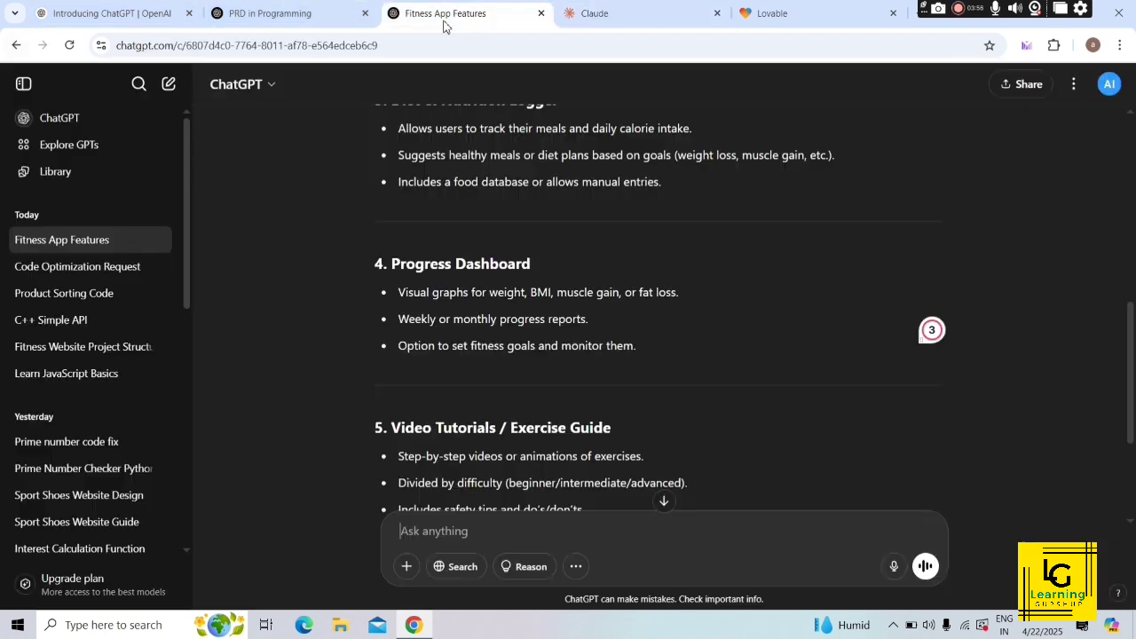
click(591, 15)
text(v)
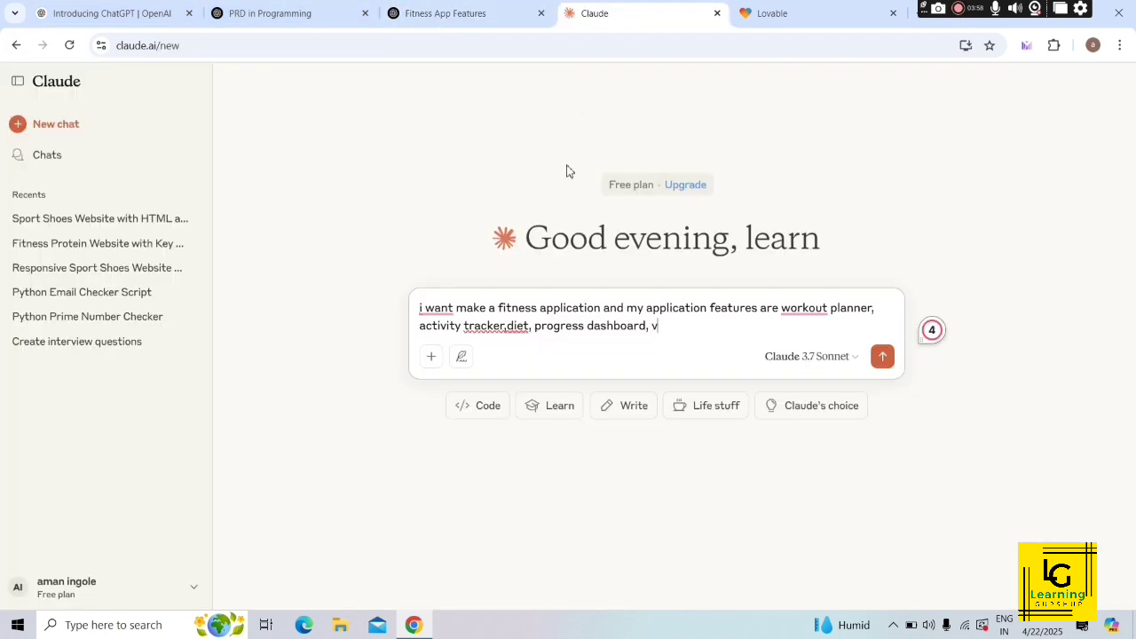
text(ideo tutor)
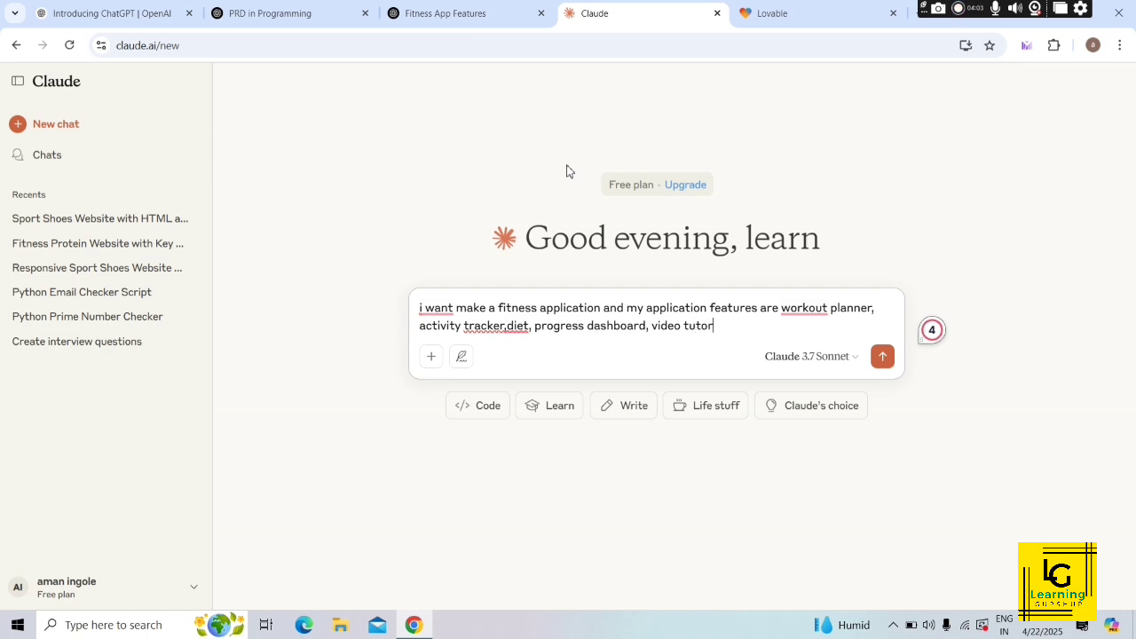
text(ial. pl)
Finish the prompt with "please create product requirement document in best way." and submit it to Claude.
text(ease create pro)
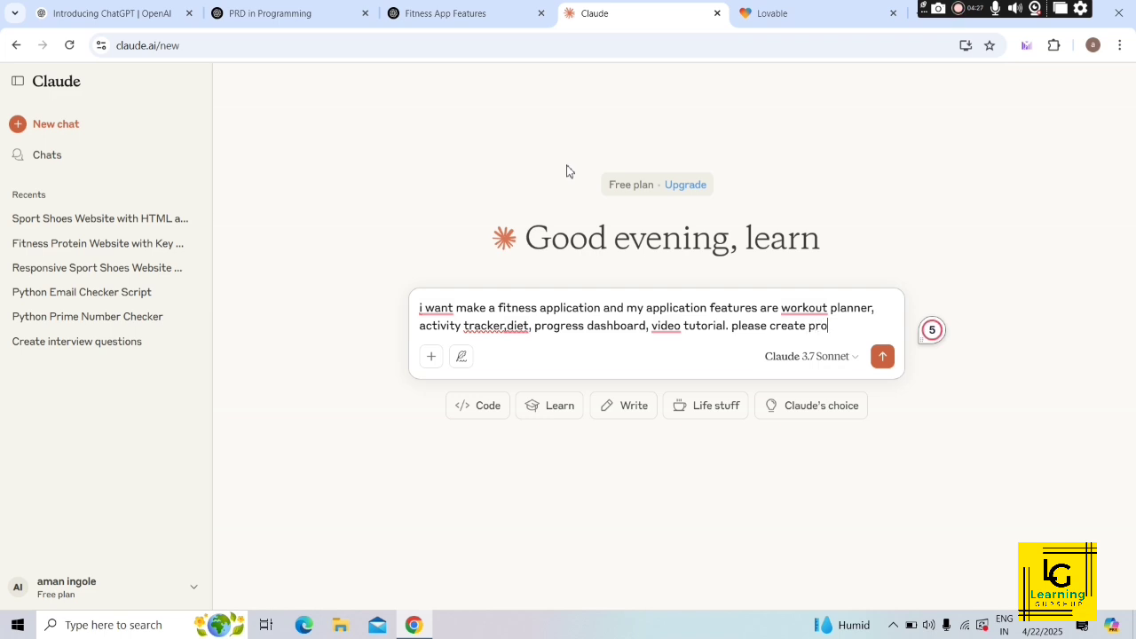
text(d)
text(uct requi)
text(re)
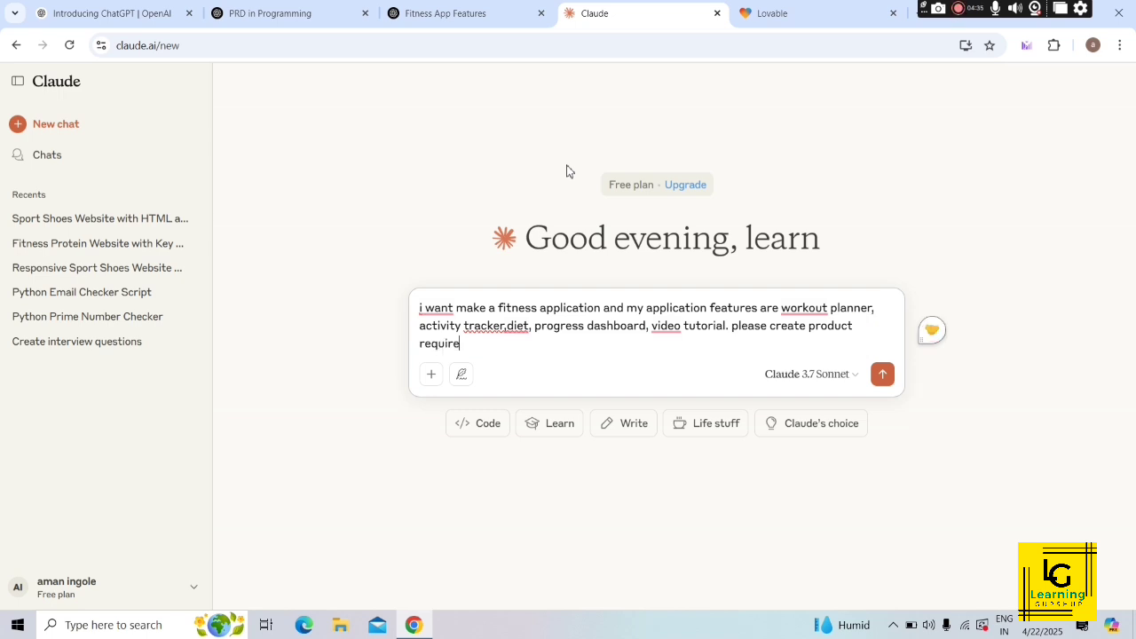
text(ment doc)
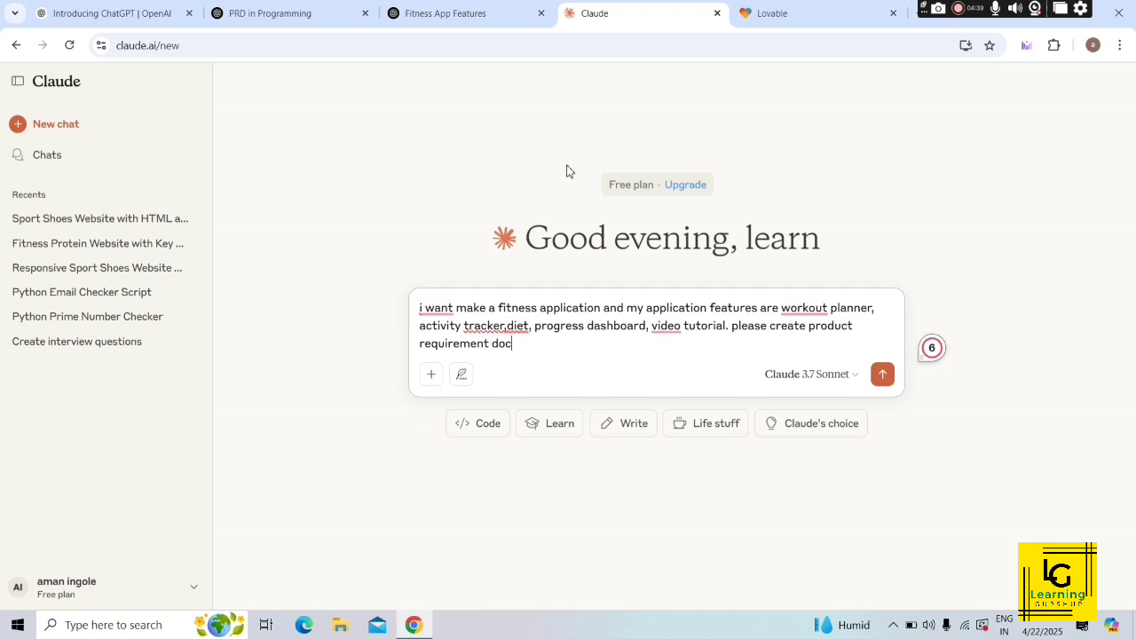
text(ument in best)
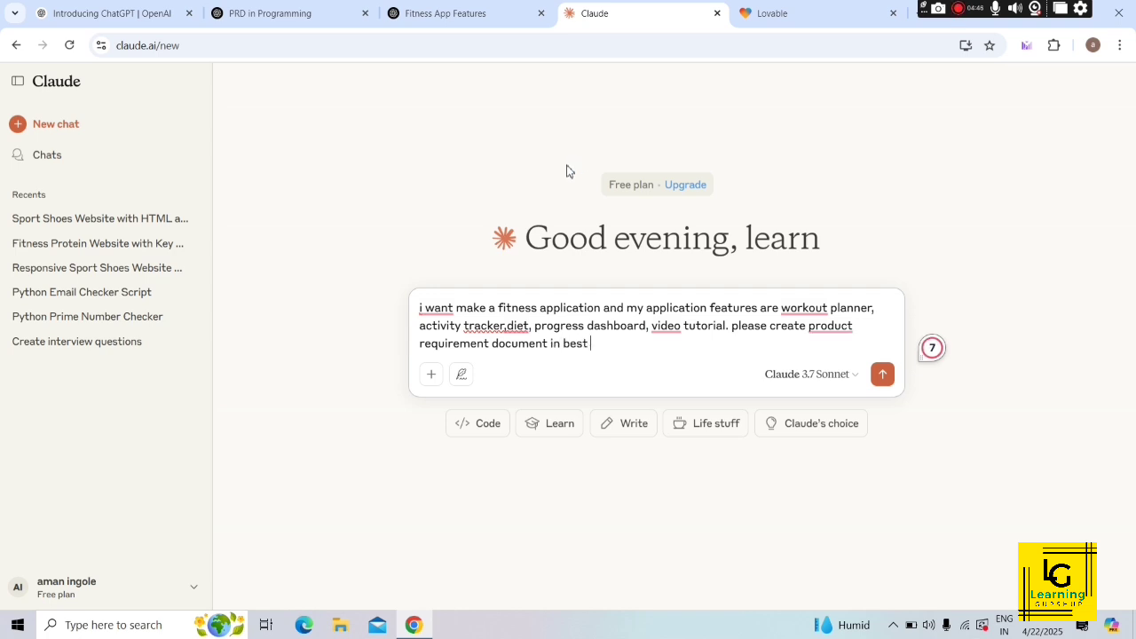
text( way.)
key(Return)
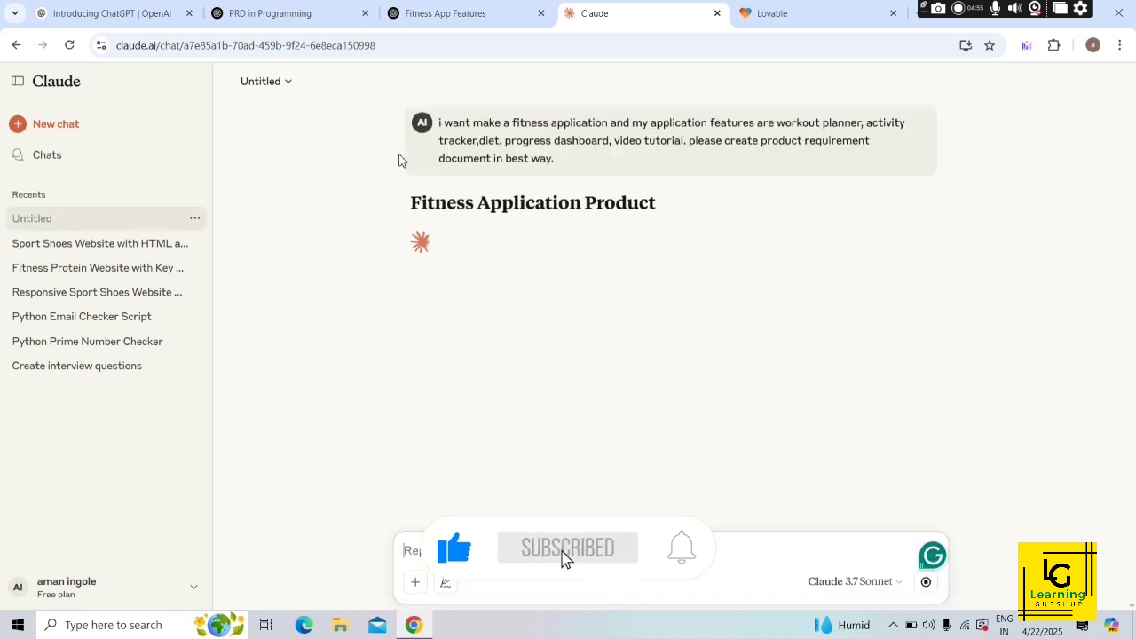
Read through the generated Fitness Application PRD from its introduction to its appendices.
click(19, 82)
click(18, 83)
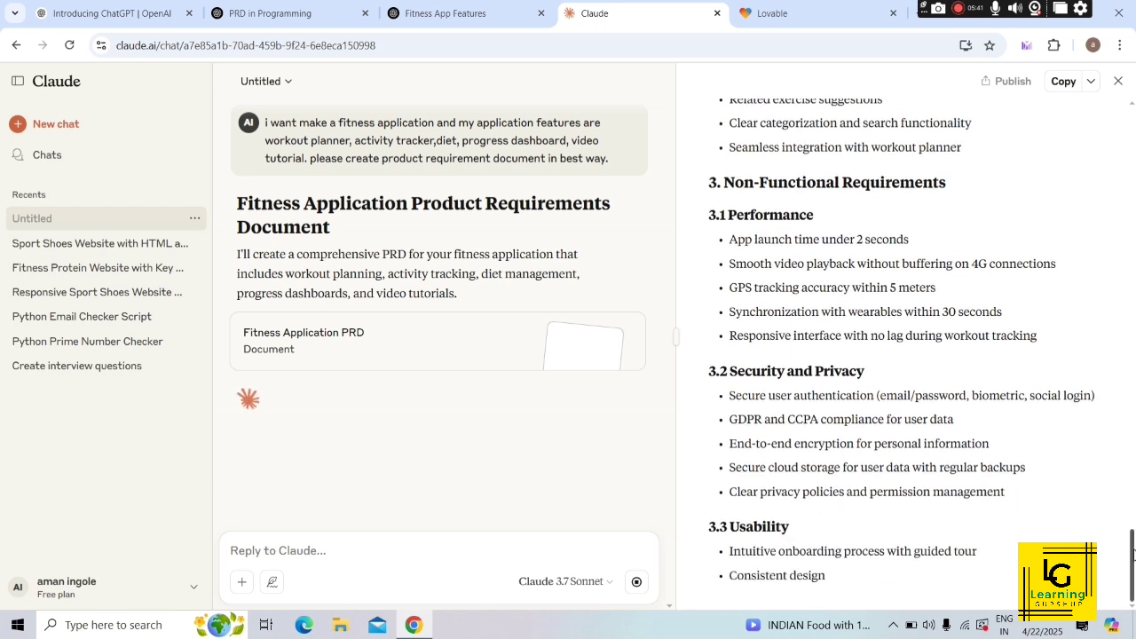
drag(1134, 555, 1130, 115)
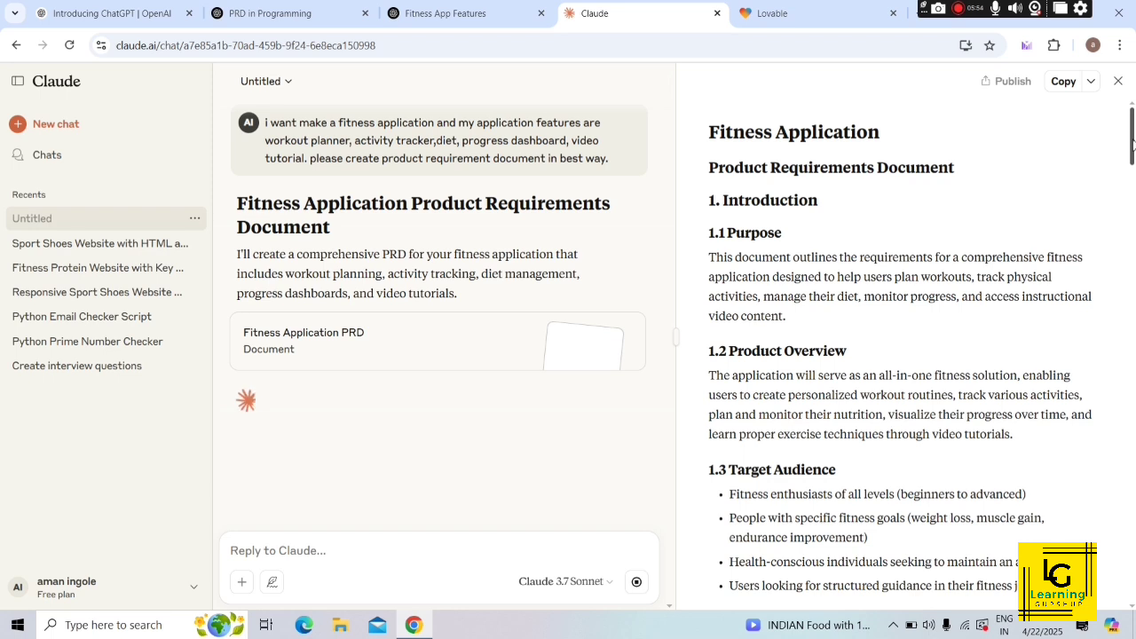
drag(1133, 142, 1133, 193)
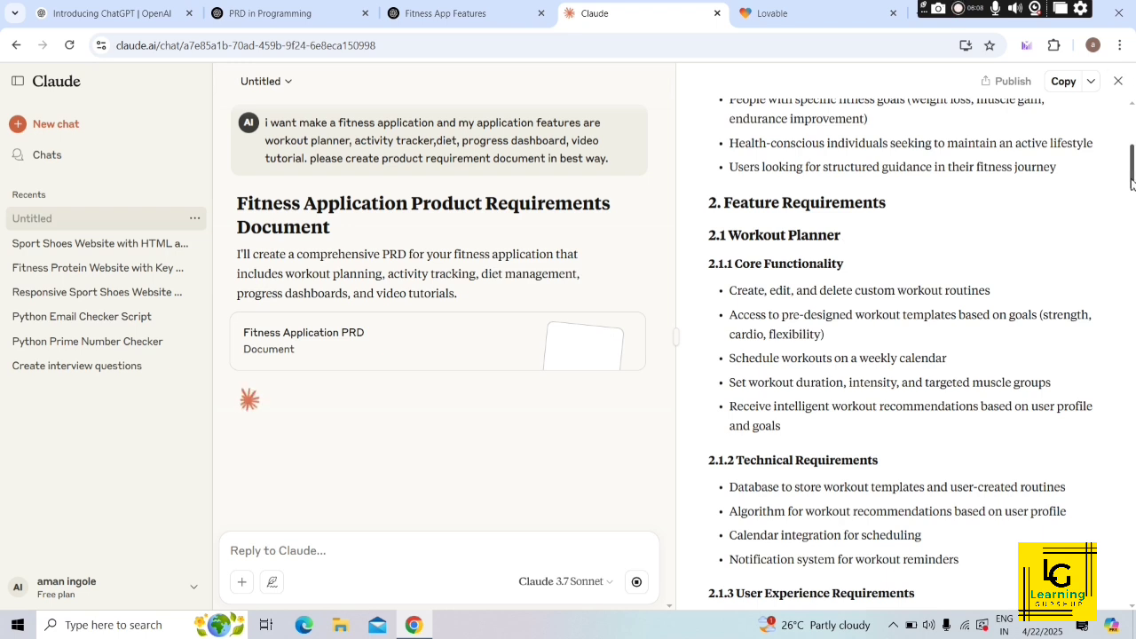
drag(1131, 182, 1131, 585)
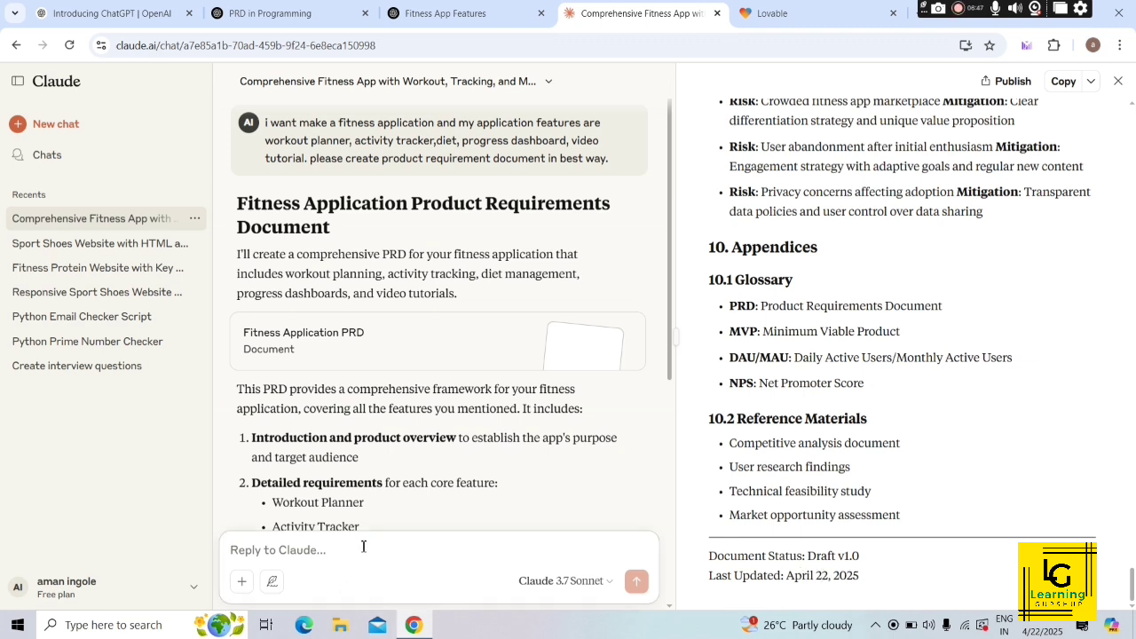
Submit the follow-up prompt "please optimize and shorter the product requirement document, create a ccondensed version of PRD." to Claude.
text(please optimize and shorter the product requirement document, create)
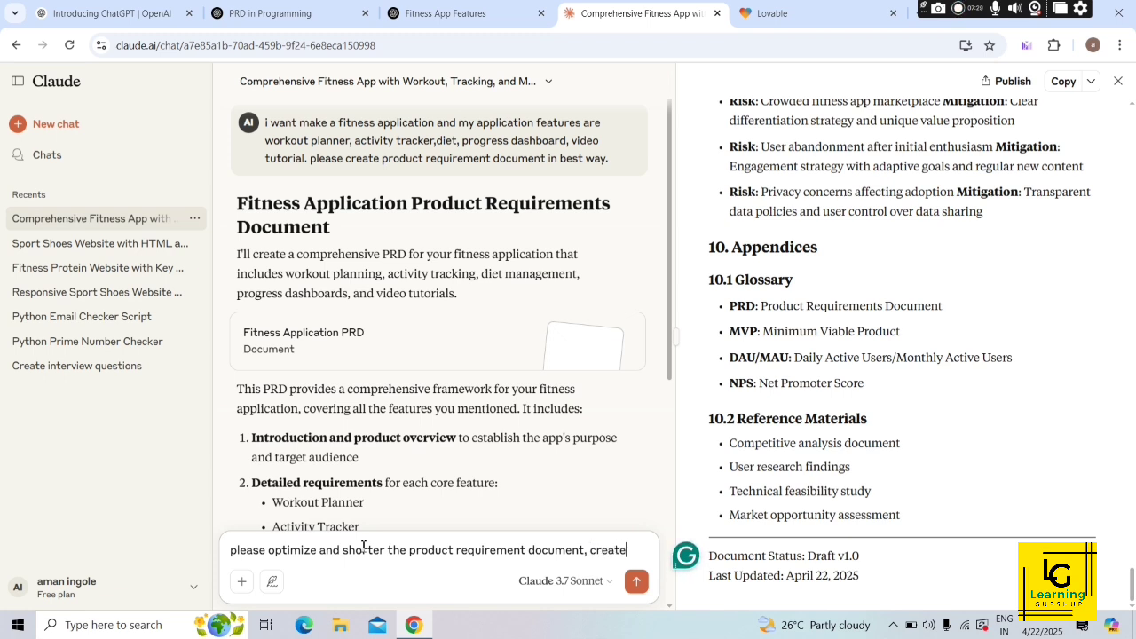
text(cc)
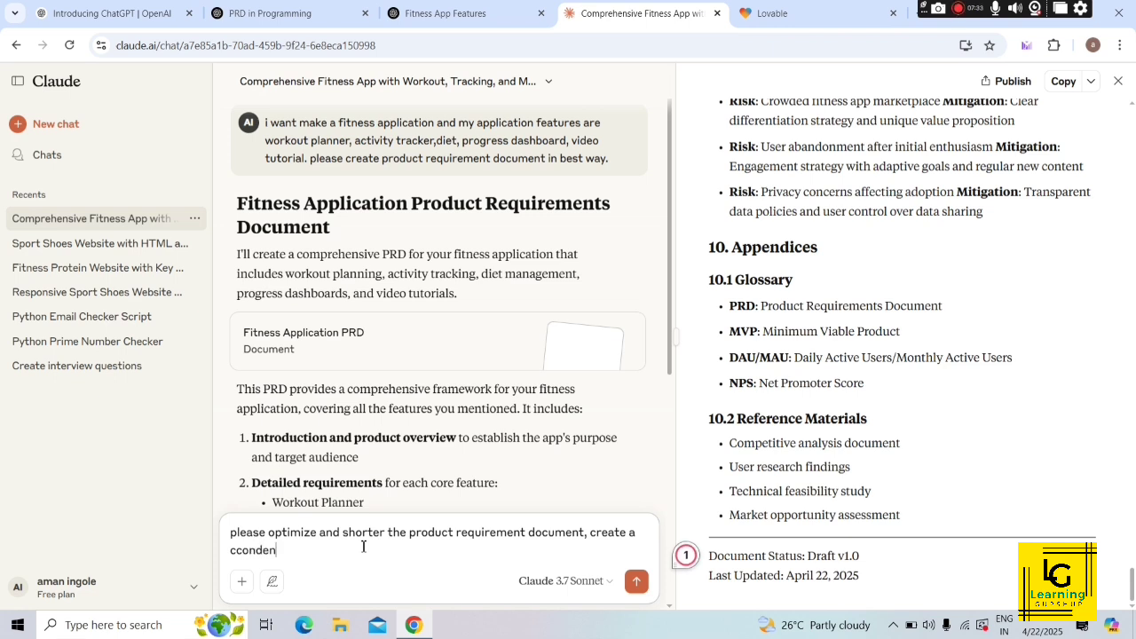
text(ondensed )
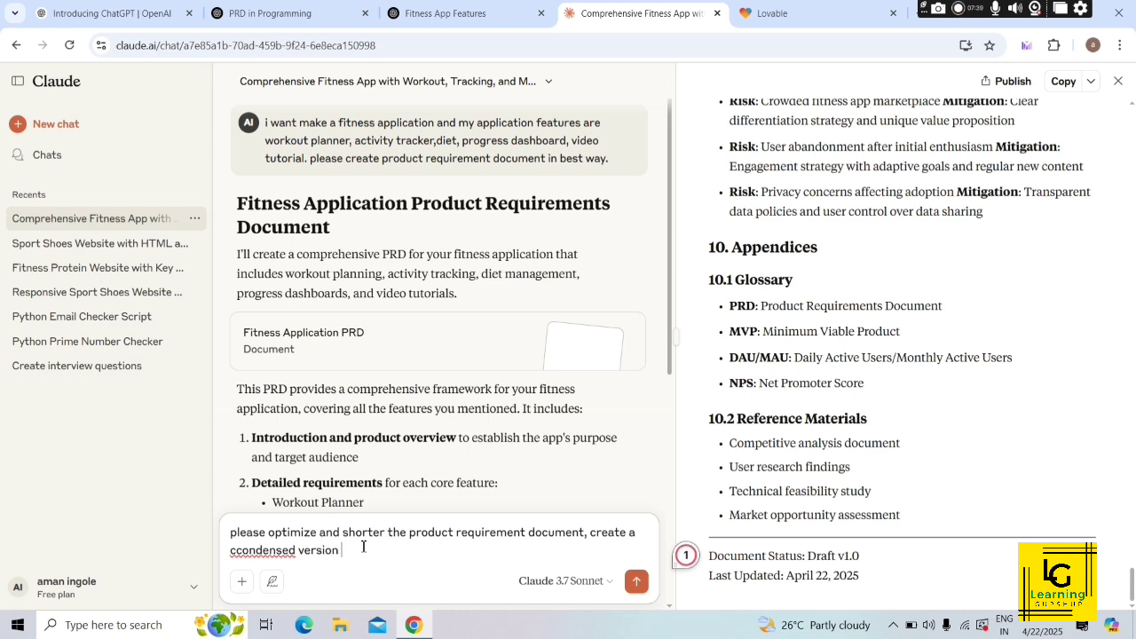
text(version of PRD.)
key(Return)
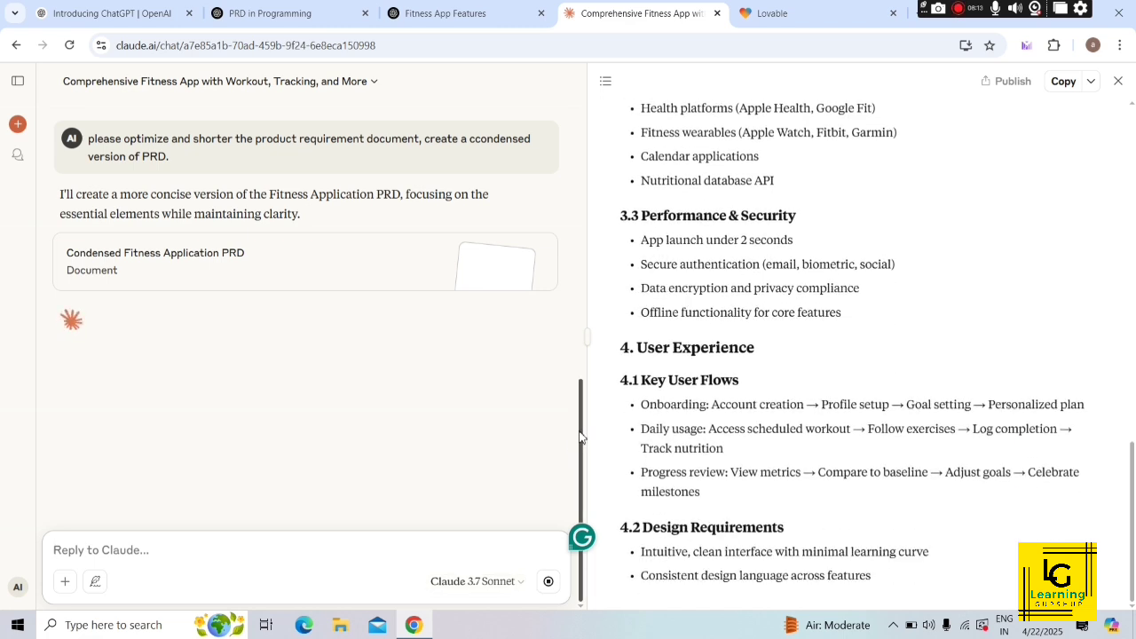
Copy the condensed fitness PRD from Claude, switch to Lovable, and submit it as the prompt for a new app.
drag(581, 436, 610, 270)
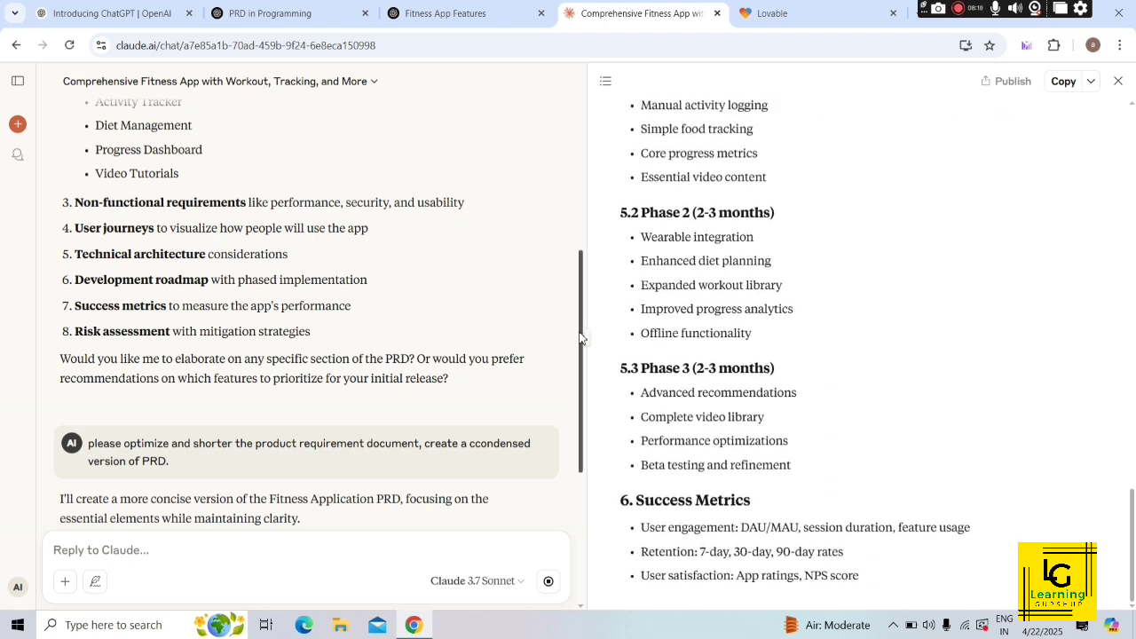
drag(581, 336, 577, 126)
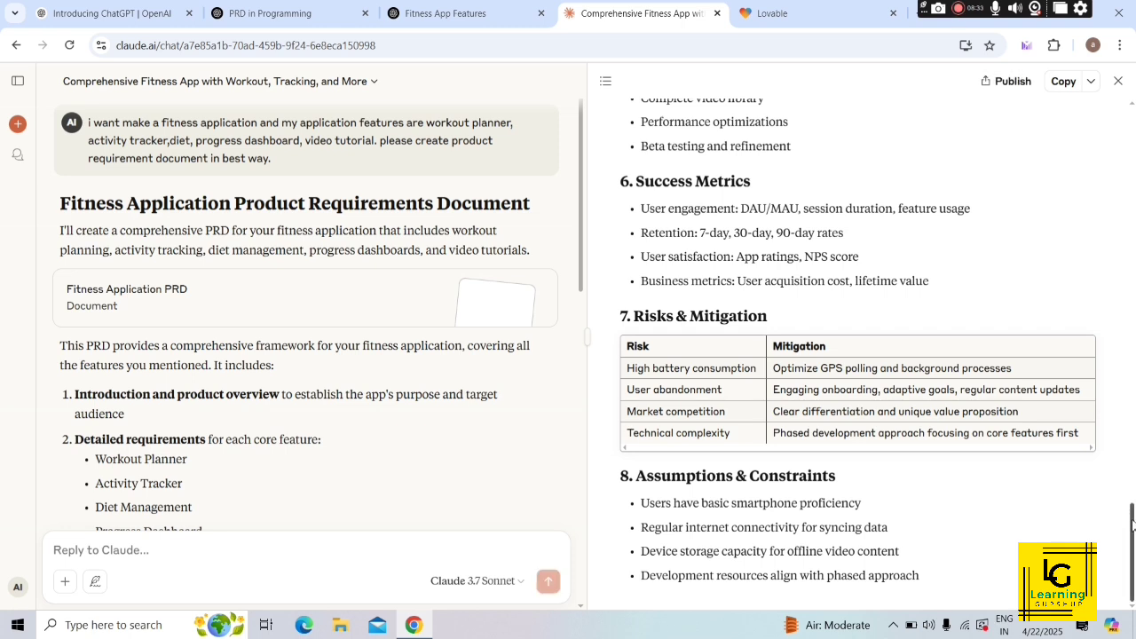
drag(1132, 519, 1065, 543)
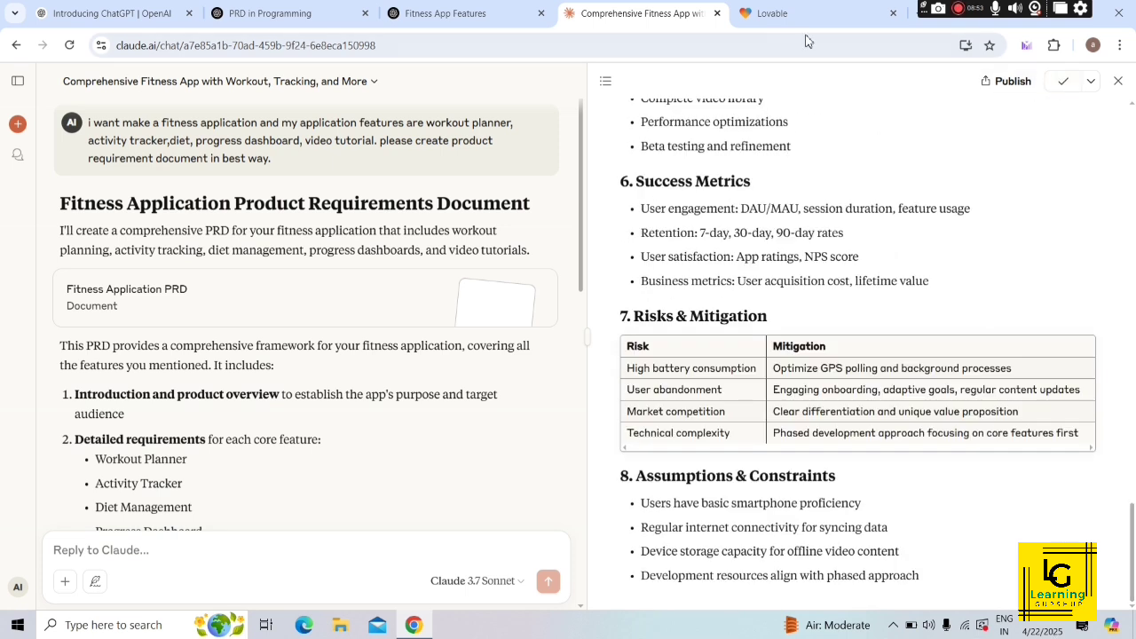
click(768, 15)
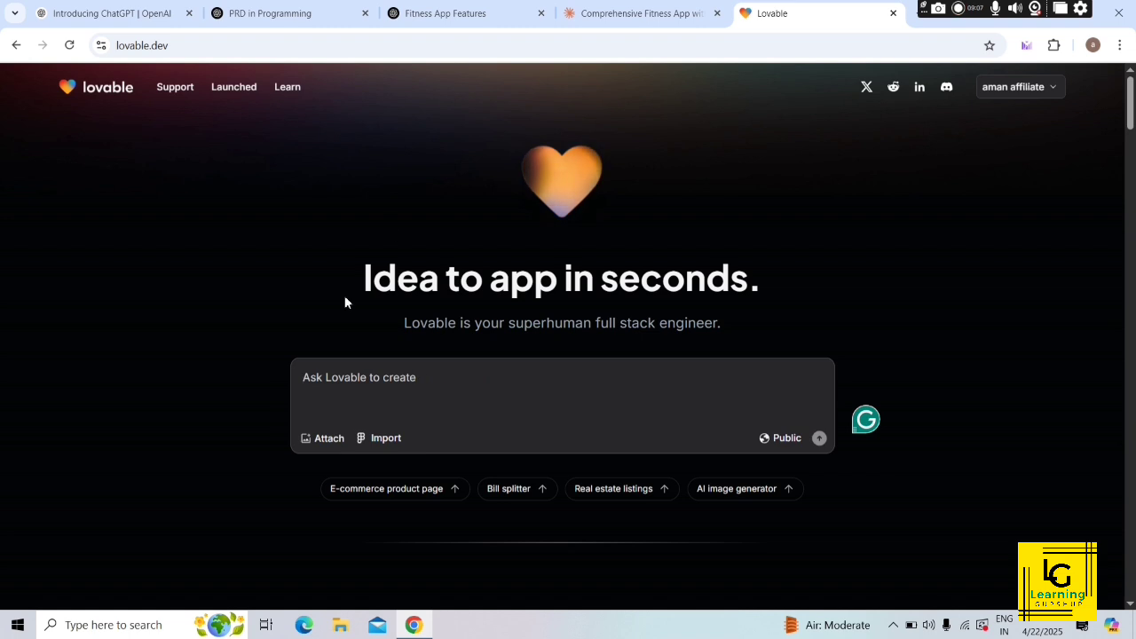
click(339, 374)
key(ctrl+v)
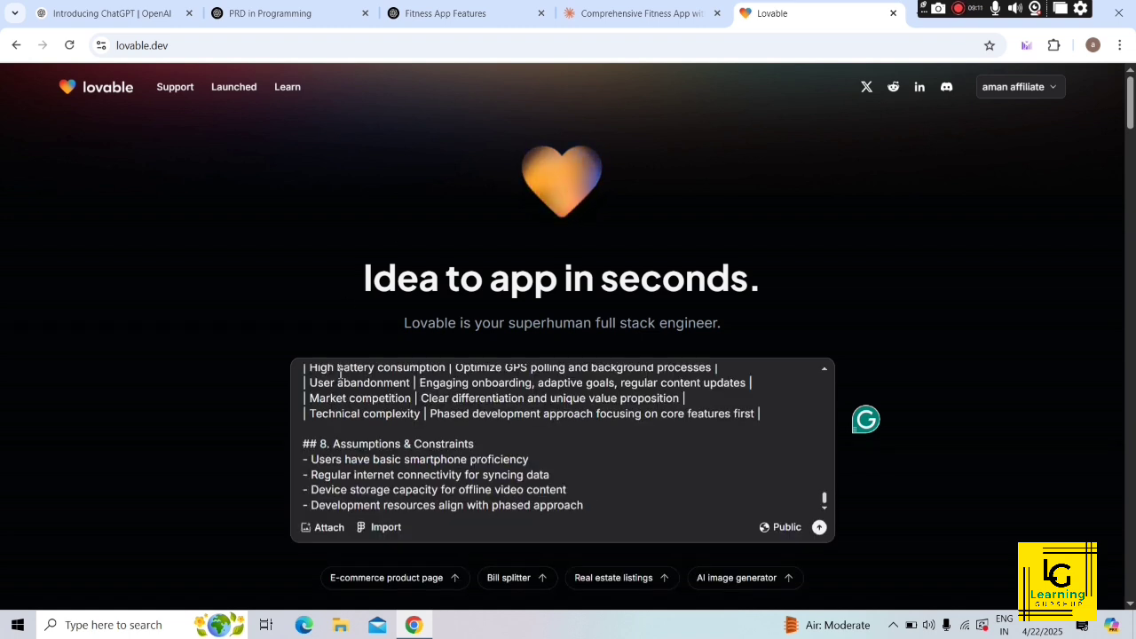
click(819, 527)
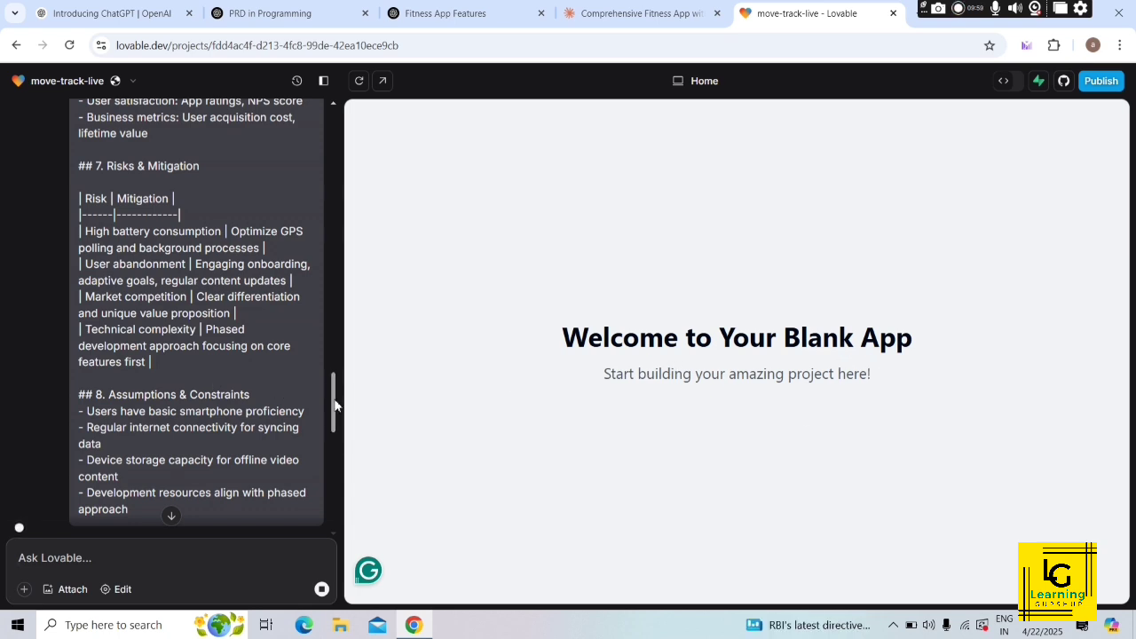
Examine the submitted PRD and Lovable's planned features and design elements in the project conversation.
drag(335, 405, 341, 515)
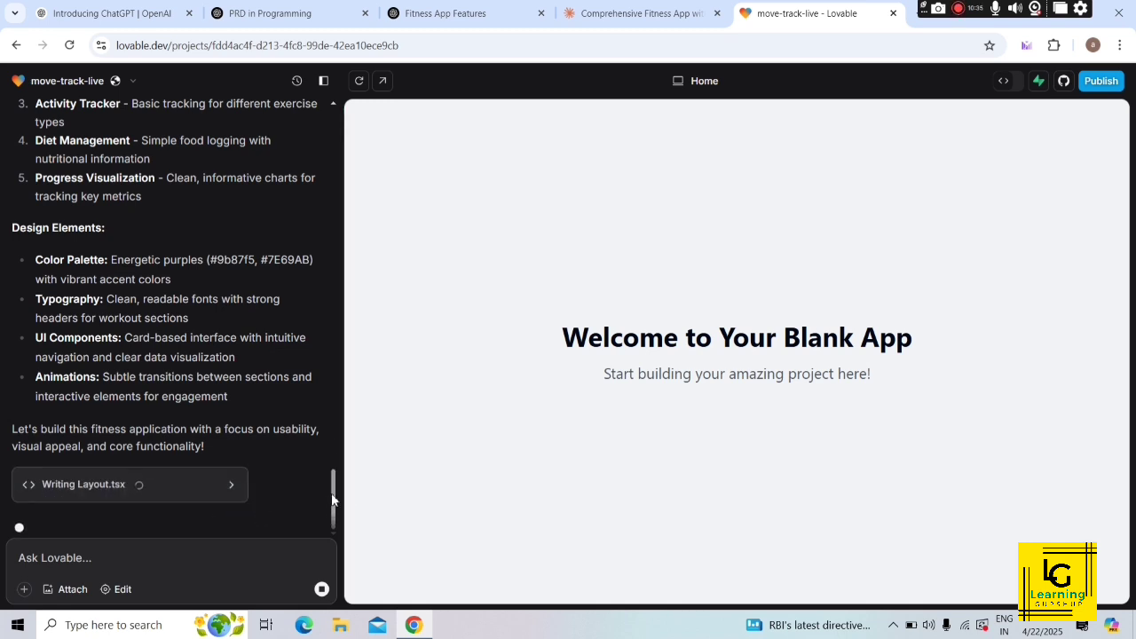
drag(332, 500, 384, 78)
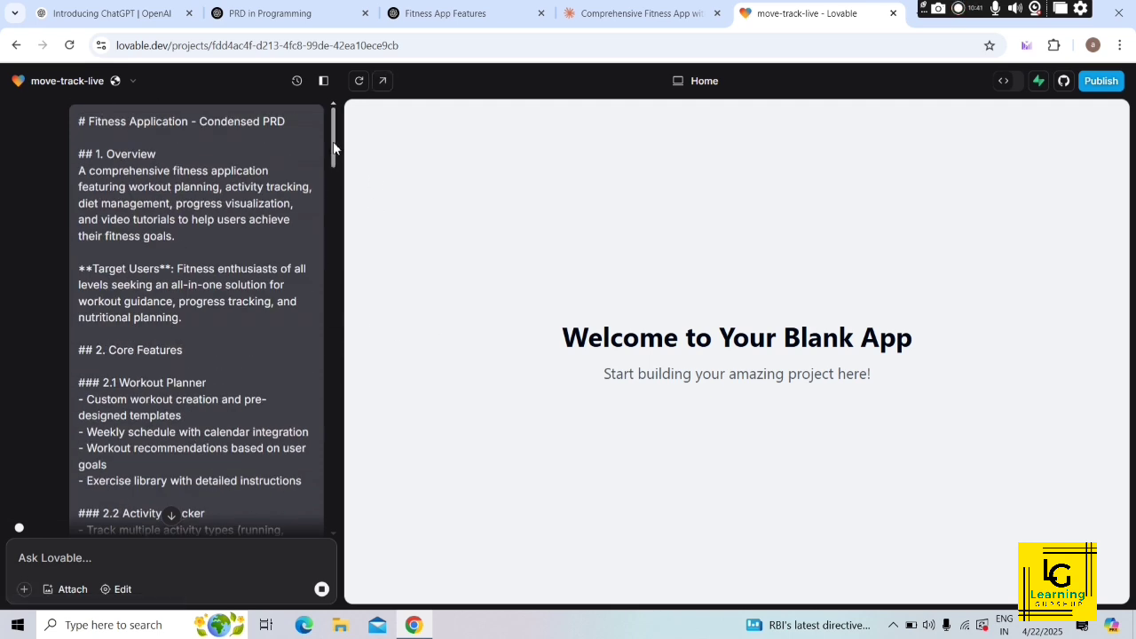
drag(333, 146, 342, 516)
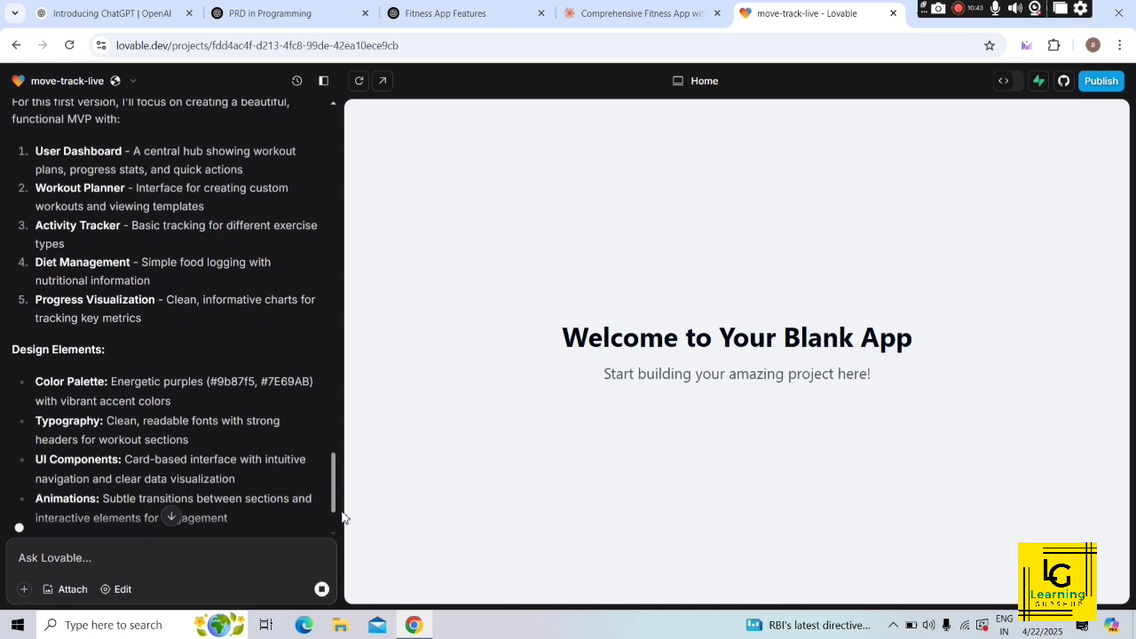